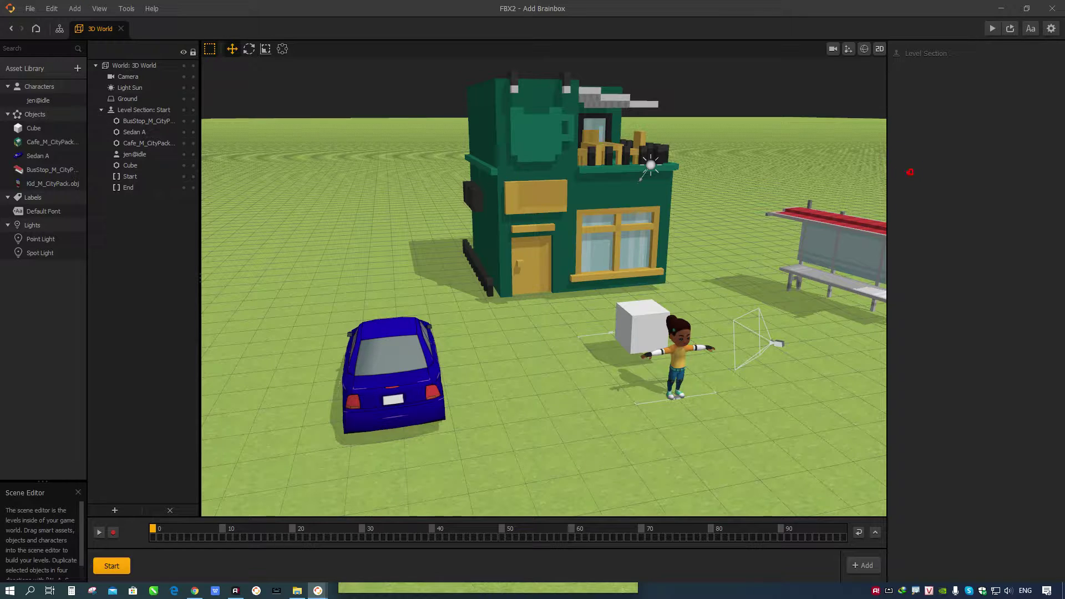
{"action": "left_click_drag", "start_coordinate": [964, 126], "coordinate": [970, 176]}
{"action": "mouse_move", "coordinate": [932, 208]}
{"action": "left_mouse_down"}
{"action": "mouse_move", "coordinate": [929, 241]}
{"action": "mouse_move", "coordinate": [948, 227]}
{"action": "mouse_move", "coordinate": [983, 238]}
{"action": "mouse_move", "coordinate": [962, 244]}
{"action": "mouse_move", "coordinate": [1001, 247]}
{"action": "left_mouse_up"}
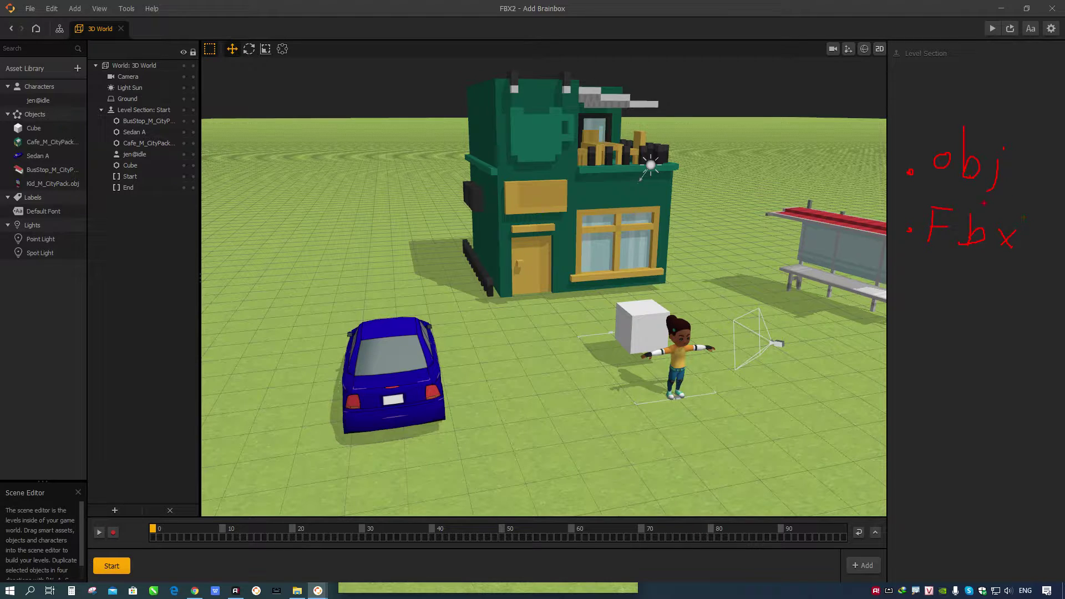
{"action": "mouse_move", "coordinate": [899, 211]}
{"action": "left_mouse_down"}
{"action": "mouse_move", "coordinate": [921, 259]}
{"action": "mouse_move", "coordinate": [1026, 269]}
{"action": "left_mouse_up"}
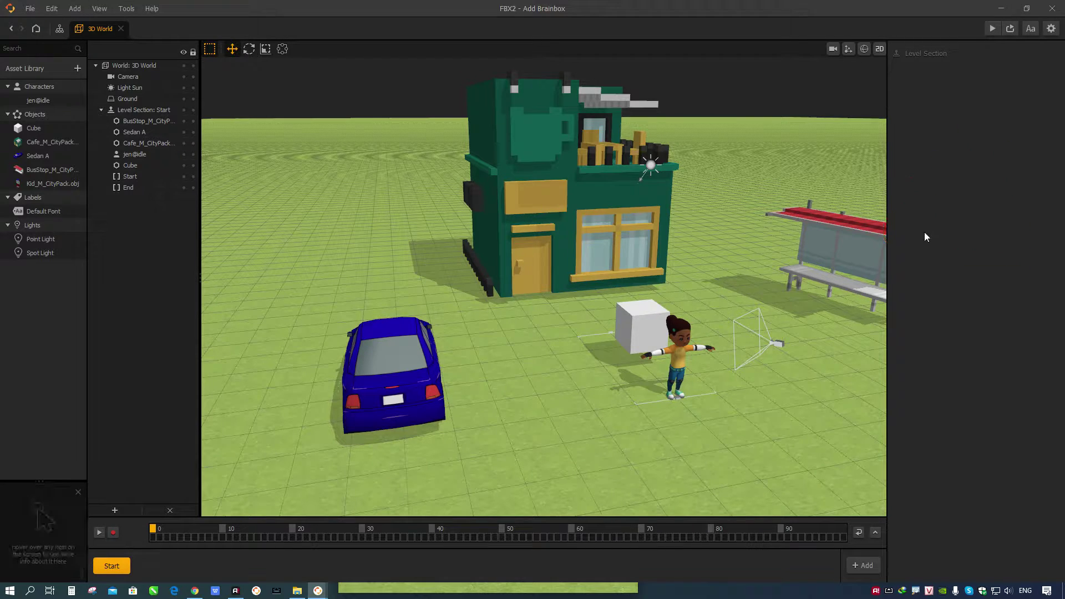
Preview the FBX2 game, testing the character's walking and jumping with keyboard and joystick controls, and close the preview
{"action": "left_click", "coordinate": [993, 29]}
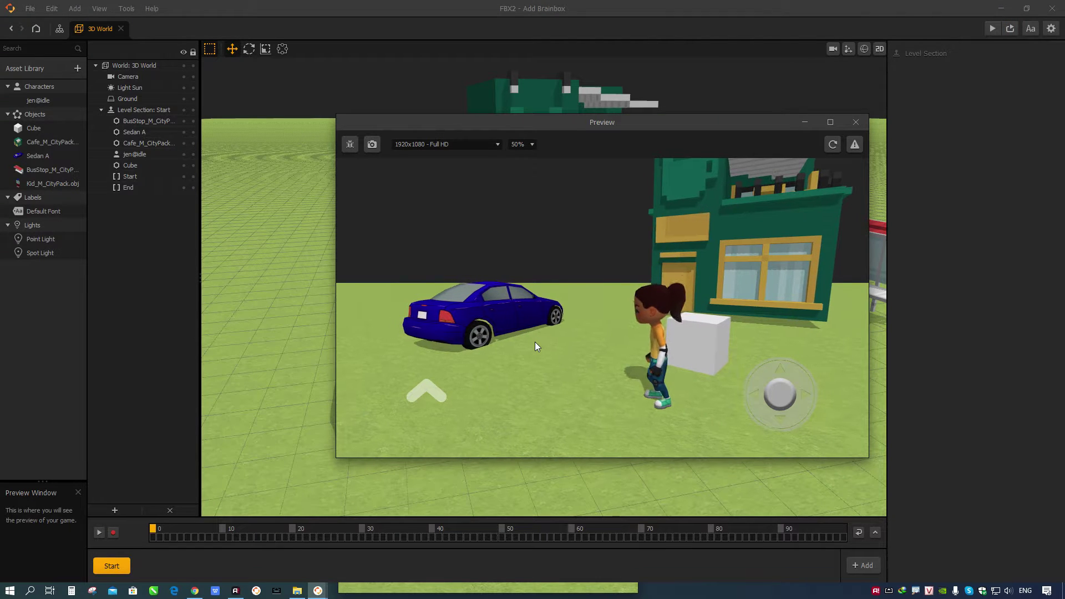
{"action": "key", "text": "Left"}
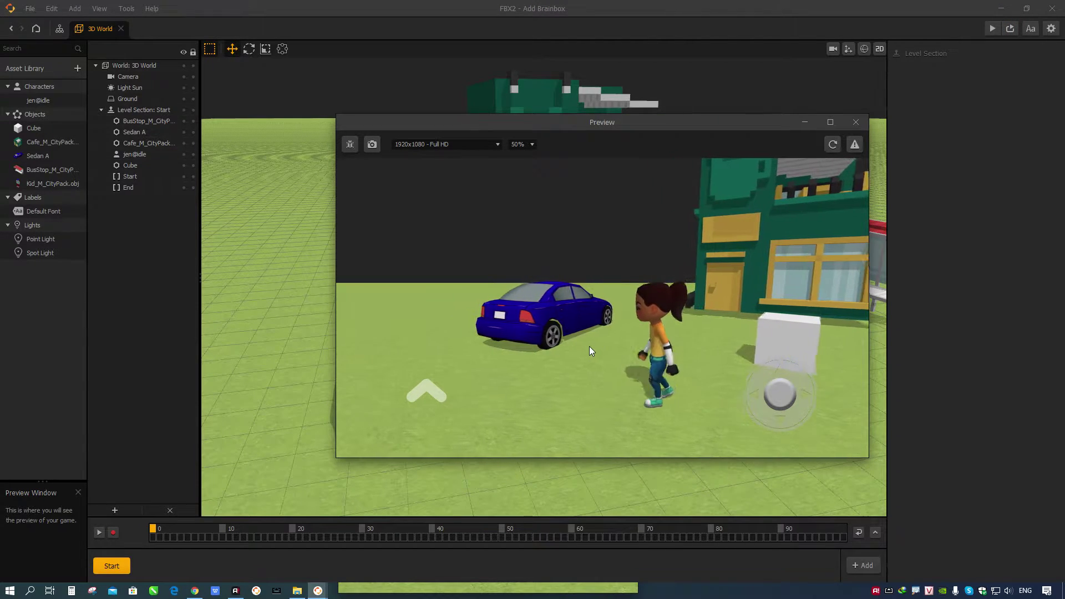
{"action": "key", "text": "Right"}
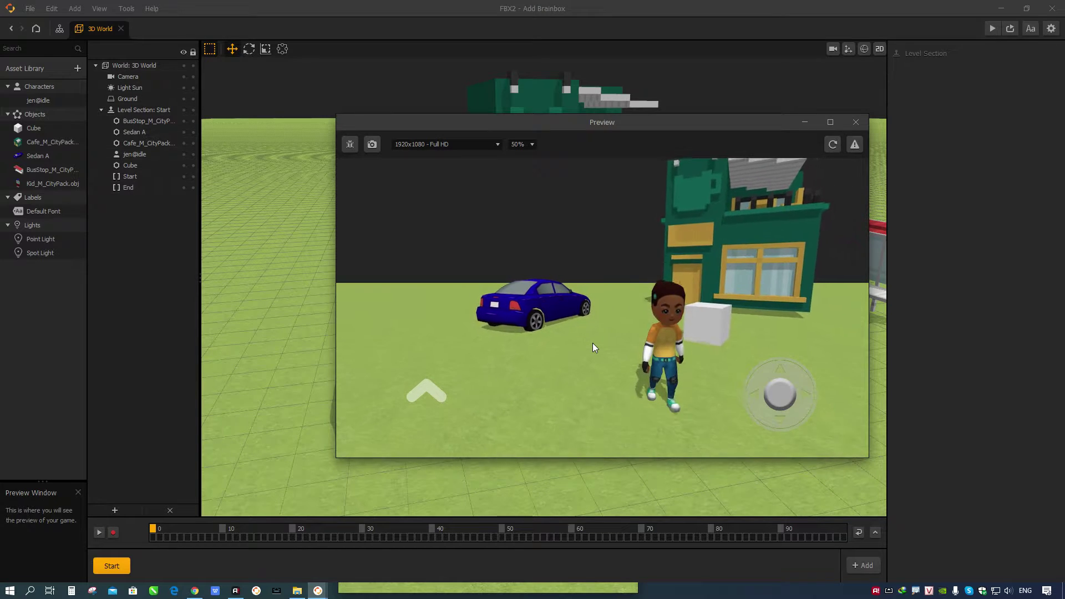
{"action": "key", "text": "space"}
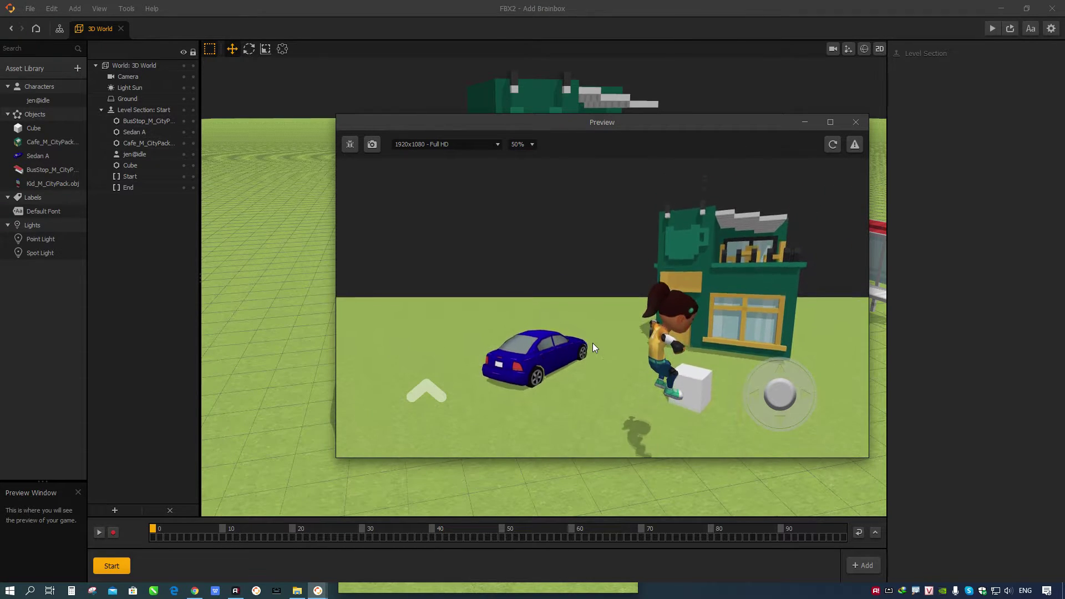
{"action": "left_click_drag", "start_coordinate": [796, 378], "coordinate": [732, 407]}
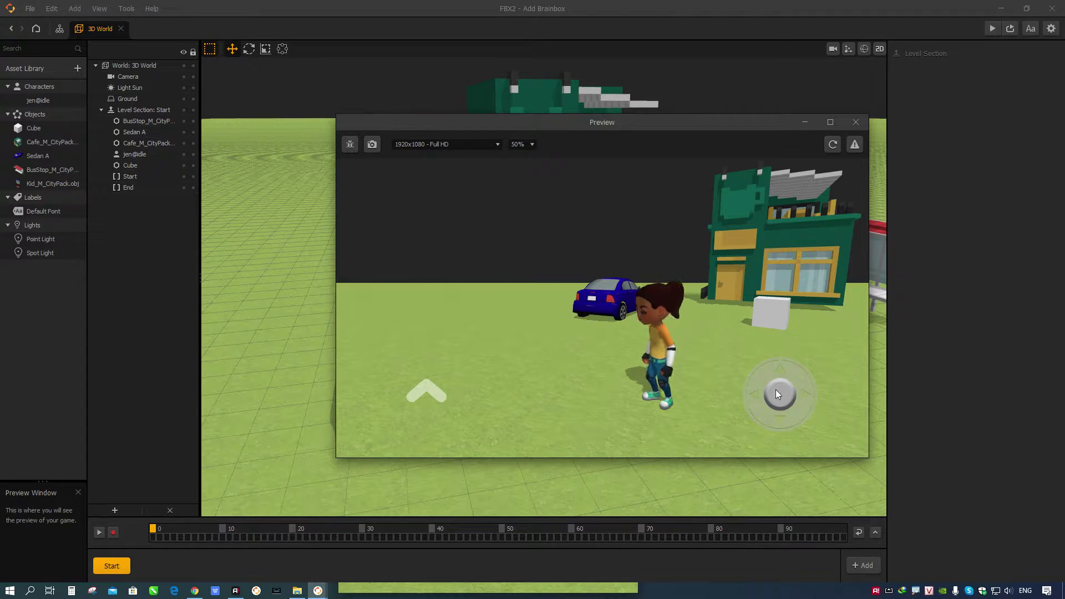
{"action": "mouse_move", "coordinate": [778, 393]}
{"action": "left_mouse_down"}
{"action": "mouse_move", "coordinate": [691, 391]}
{"action": "mouse_move", "coordinate": [664, 400]}
{"action": "mouse_move", "coordinate": [665, 412]}
{"action": "mouse_move", "coordinate": [717, 431]}
{"action": "mouse_move", "coordinate": [788, 430]}
{"action": "mouse_move", "coordinate": [881, 396]}
{"action": "mouse_move", "coordinate": [921, 347]}
{"action": "mouse_move", "coordinate": [927, 363]}
{"action": "mouse_move", "coordinate": [904, 407]}
{"action": "mouse_move", "coordinate": [860, 422]}
{"action": "mouse_move", "coordinate": [826, 348]}
{"action": "mouse_move", "coordinate": [842, 349]}
{"action": "mouse_move", "coordinate": [862, 378]}
{"action": "mouse_move", "coordinate": [864, 406]}
{"action": "mouse_move", "coordinate": [792, 435]}
{"action": "mouse_move", "coordinate": [707, 432]}
{"action": "mouse_move", "coordinate": [708, 389]}
{"action": "mouse_move", "coordinate": [823, 358]}
{"action": "mouse_move", "coordinate": [897, 364]}
{"action": "mouse_move", "coordinate": [777, 336]}
{"action": "mouse_move", "coordinate": [776, 398]}
{"action": "mouse_move", "coordinate": [854, 430]}
{"action": "mouse_move", "coordinate": [769, 431]}
{"action": "mouse_move", "coordinate": [793, 413]}
{"action": "mouse_move", "coordinate": [804, 421]}
{"action": "mouse_move", "coordinate": [739, 441]}
{"action": "mouse_move", "coordinate": [695, 414]}
{"action": "mouse_move", "coordinate": [721, 373]}
{"action": "mouse_move", "coordinate": [808, 321]}
{"action": "mouse_move", "coordinate": [818, 324]}
{"action": "mouse_move", "coordinate": [807, 343]}
{"action": "mouse_move", "coordinate": [850, 400]}
{"action": "mouse_move", "coordinate": [852, 433]}
{"action": "mouse_move", "coordinate": [782, 454]}
{"action": "mouse_move", "coordinate": [675, 423]}
{"action": "mouse_move", "coordinate": [687, 434]}
{"action": "mouse_move", "coordinate": [748, 433]}
{"action": "mouse_move", "coordinate": [729, 438]}
{"action": "mouse_move", "coordinate": [765, 390]}
{"action": "mouse_move", "coordinate": [749, 392]}
{"action": "mouse_move", "coordinate": [753, 401]}
{"action": "mouse_move", "coordinate": [882, 403]}
{"action": "left_mouse_up"}
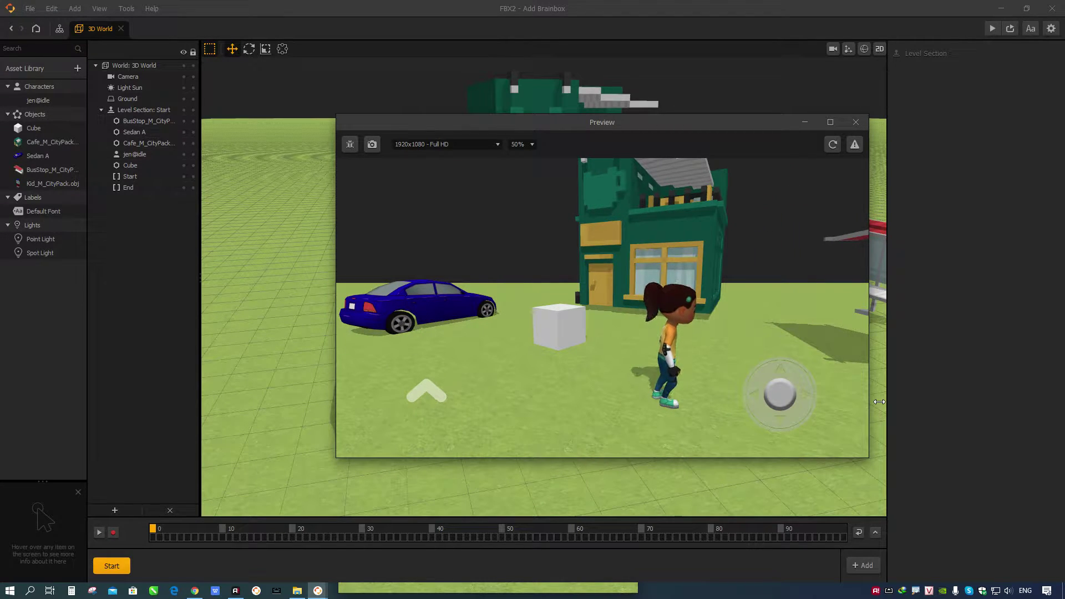
{"action": "mouse_move", "coordinate": [783, 395]}
{"action": "left_mouse_down"}
{"action": "mouse_move", "coordinate": [832, 356]}
{"action": "mouse_move", "coordinate": [781, 385]}
{"action": "left_mouse_up"}
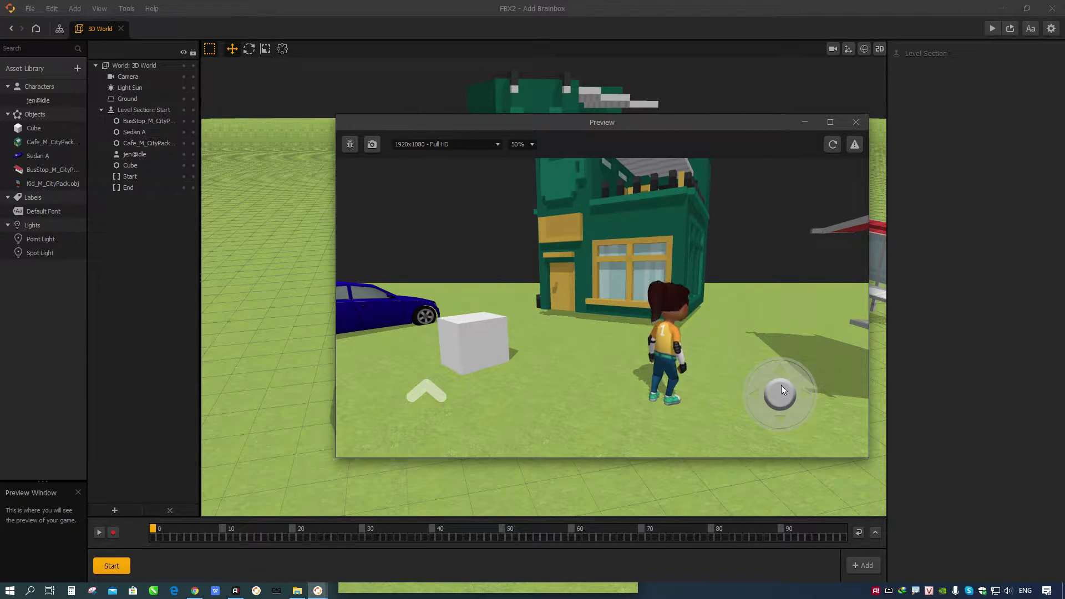
{"action": "mouse_move", "coordinate": [777, 398]}
{"action": "left_mouse_down"}
{"action": "mouse_move", "coordinate": [846, 358]}
{"action": "mouse_move", "coordinate": [849, 374]}
{"action": "mouse_move", "coordinate": [799, 437]}
{"action": "mouse_move", "coordinate": [730, 448]}
{"action": "mouse_move", "coordinate": [654, 438]}
{"action": "mouse_move", "coordinate": [771, 453]}
{"action": "mouse_move", "coordinate": [701, 465]}
{"action": "mouse_move", "coordinate": [697, 426]}
{"action": "mouse_move", "coordinate": [731, 365]}
{"action": "mouse_move", "coordinate": [833, 344]}
{"action": "mouse_move", "coordinate": [928, 350]}
{"action": "mouse_move", "coordinate": [942, 367]}
{"action": "mouse_move", "coordinate": [861, 373]}
{"action": "mouse_move", "coordinate": [848, 360]}
{"action": "mouse_move", "coordinate": [789, 372]}
{"action": "mouse_move", "coordinate": [751, 398]}
{"action": "mouse_move", "coordinate": [834, 354]}
{"action": "mouse_move", "coordinate": [806, 324]}
{"action": "mouse_move", "coordinate": [819, 373]}
{"action": "mouse_move", "coordinate": [810, 432]}
{"action": "mouse_move", "coordinate": [760, 438]}
{"action": "mouse_move", "coordinate": [601, 419]}
{"action": "mouse_move", "coordinate": [573, 368]}
{"action": "mouse_move", "coordinate": [654, 409]}
{"action": "mouse_move", "coordinate": [689, 299]}
{"action": "mouse_move", "coordinate": [664, 311]}
{"action": "mouse_move", "coordinate": [642, 390]}
{"action": "mouse_move", "coordinate": [685, 461]}
{"action": "mouse_move", "coordinate": [709, 469]}
{"action": "mouse_move", "coordinate": [710, 438]}
{"action": "mouse_move", "coordinate": [684, 393]}
{"action": "mouse_move", "coordinate": [757, 415]}
{"action": "mouse_move", "coordinate": [864, 419]}
{"action": "mouse_move", "coordinate": [872, 399]}
{"action": "mouse_move", "coordinate": [793, 346]}
{"action": "mouse_move", "coordinate": [845, 398]}
{"action": "mouse_move", "coordinate": [816, 390]}
{"action": "mouse_move", "coordinate": [805, 358]}
{"action": "mouse_move", "coordinate": [836, 453]}
{"action": "mouse_move", "coordinate": [721, 433]}
{"action": "mouse_move", "coordinate": [798, 390]}
{"action": "mouse_move", "coordinate": [869, 392]}
{"action": "mouse_move", "coordinate": [754, 450]}
{"action": "left_mouse_up"}
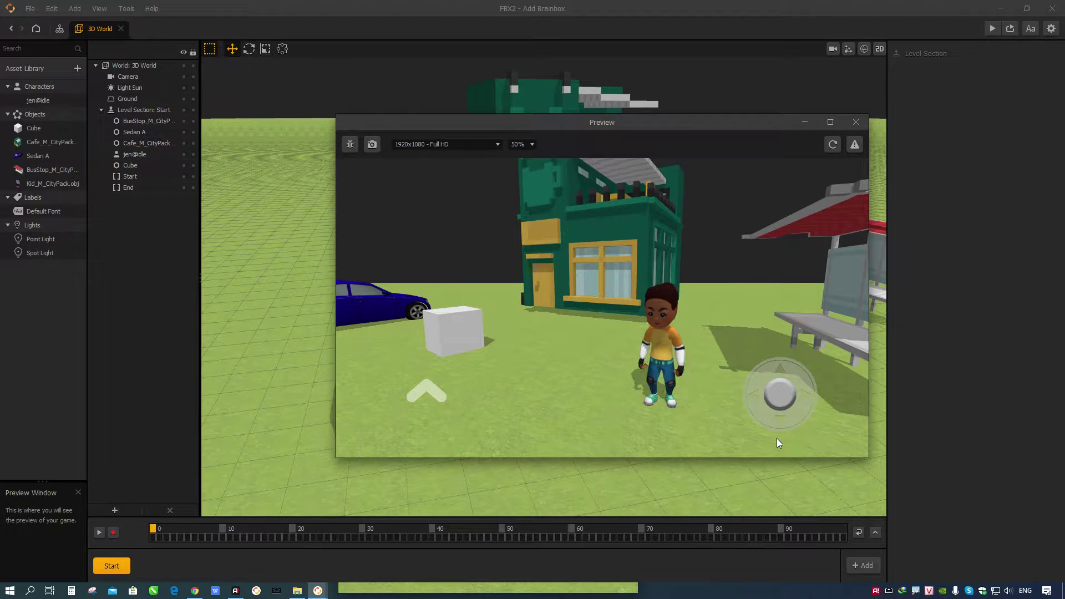
{"action": "left_click", "coordinate": [856, 122]}
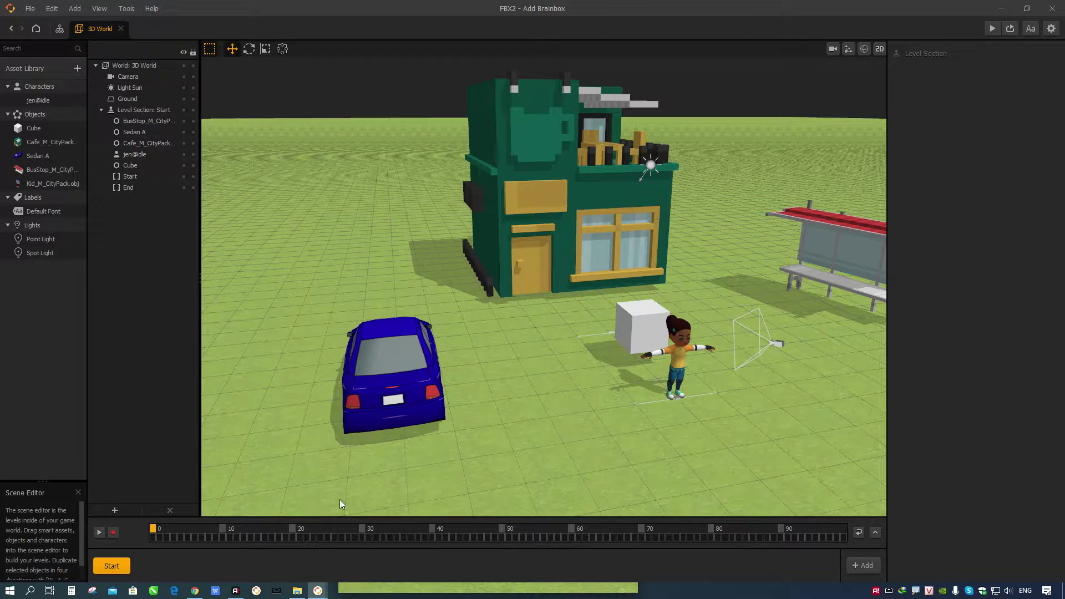
Create a new 3D game project and open its 3D World scene for editing
{"action": "left_click", "coordinate": [256, 590]}
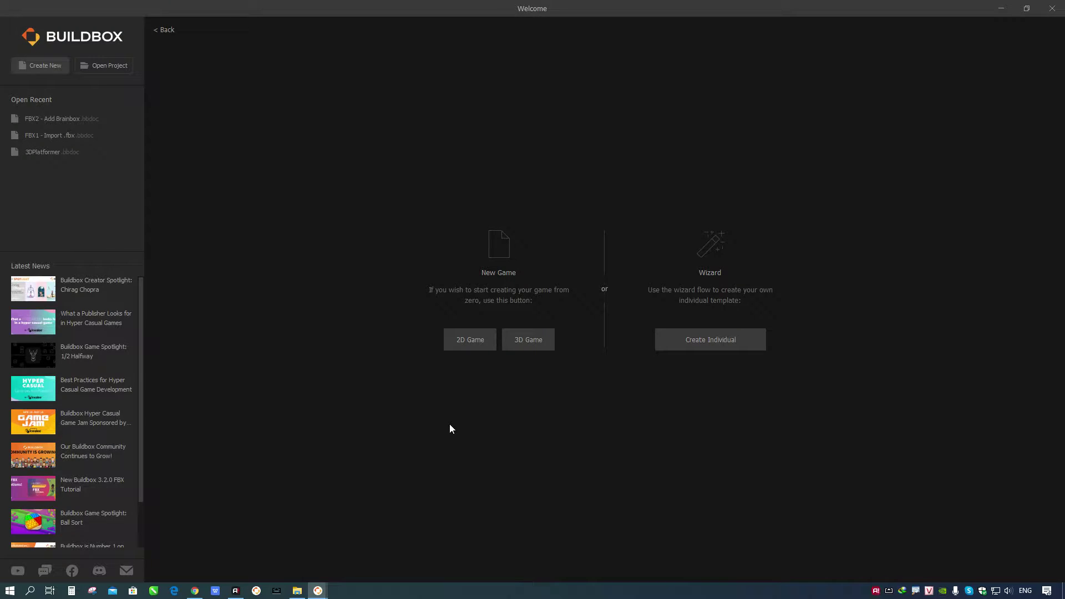
{"action": "left_click", "coordinate": [526, 342]}
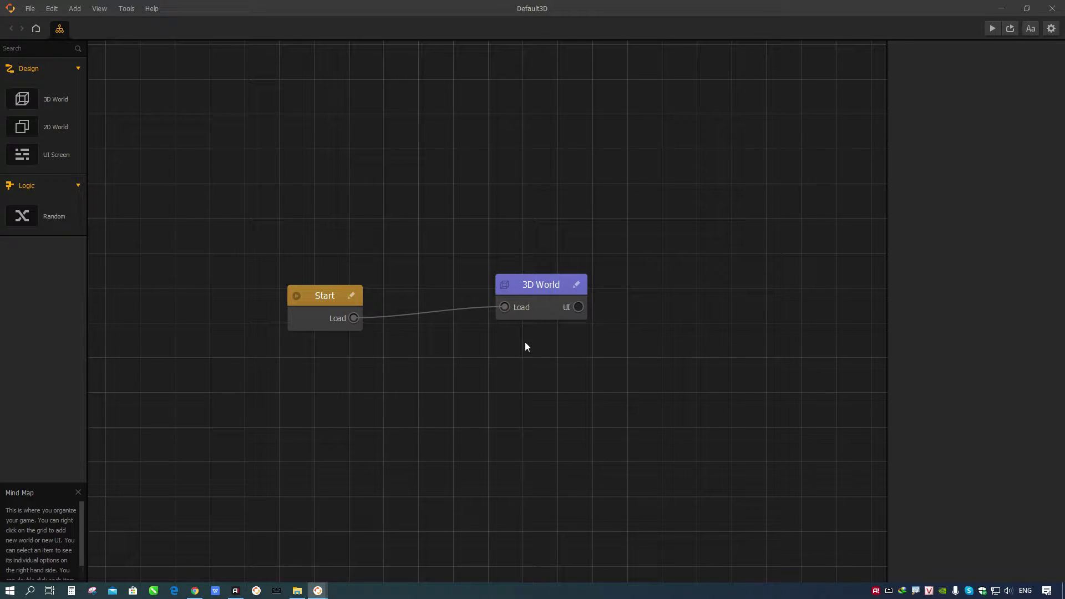
{"action": "scroll", "coordinate": [476, 301], "scroll_direction": "up", "scroll_amount": 2}
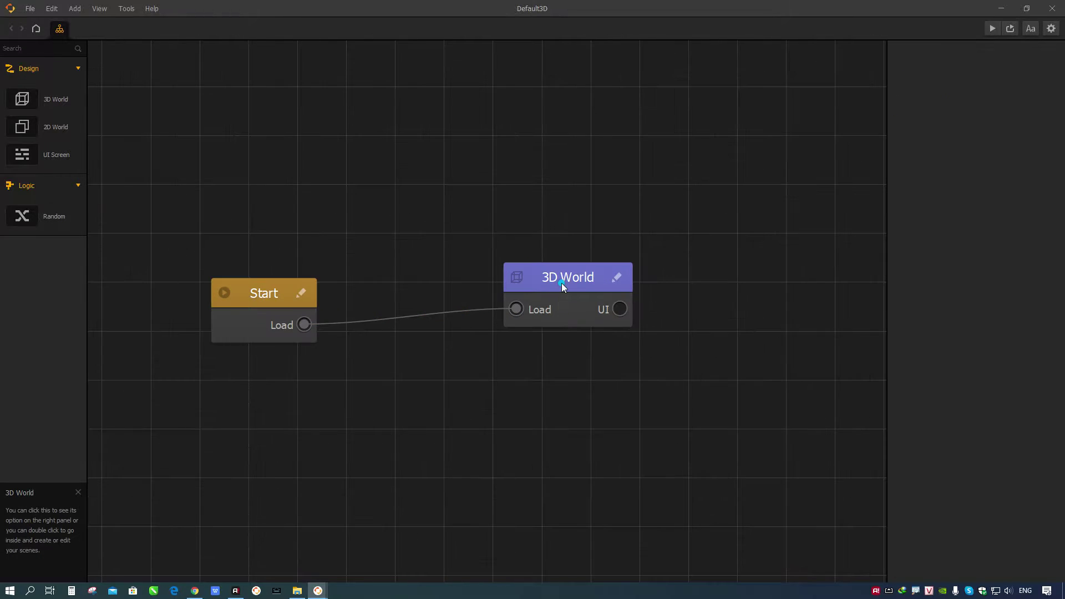
{"action": "left_click", "coordinate": [543, 322]}
{"action": "double_click", "coordinate": [543, 325]}
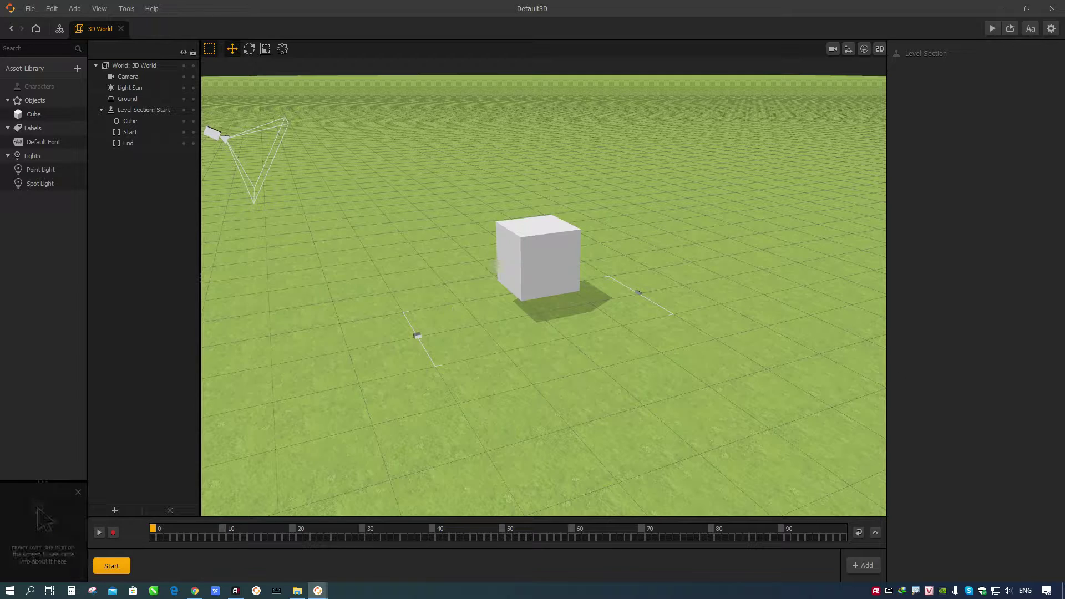
Switch to the JenMedium_Animations folder in File Explorer and show file name extensions
{"action": "left_click", "coordinate": [298, 590]}
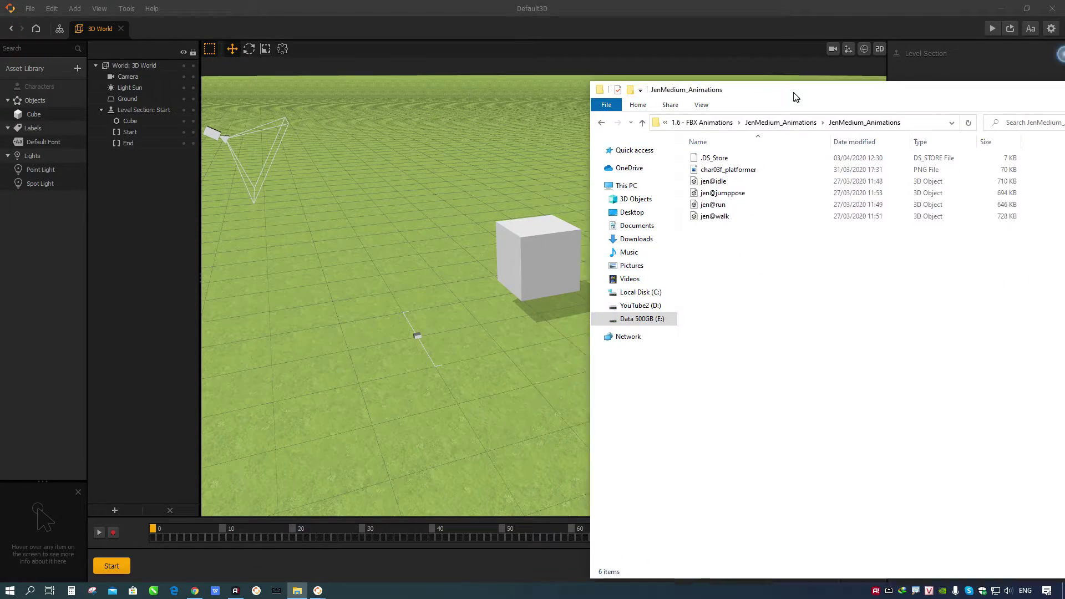
{"action": "left_click_drag", "start_coordinate": [796, 95], "coordinate": [701, 119]}
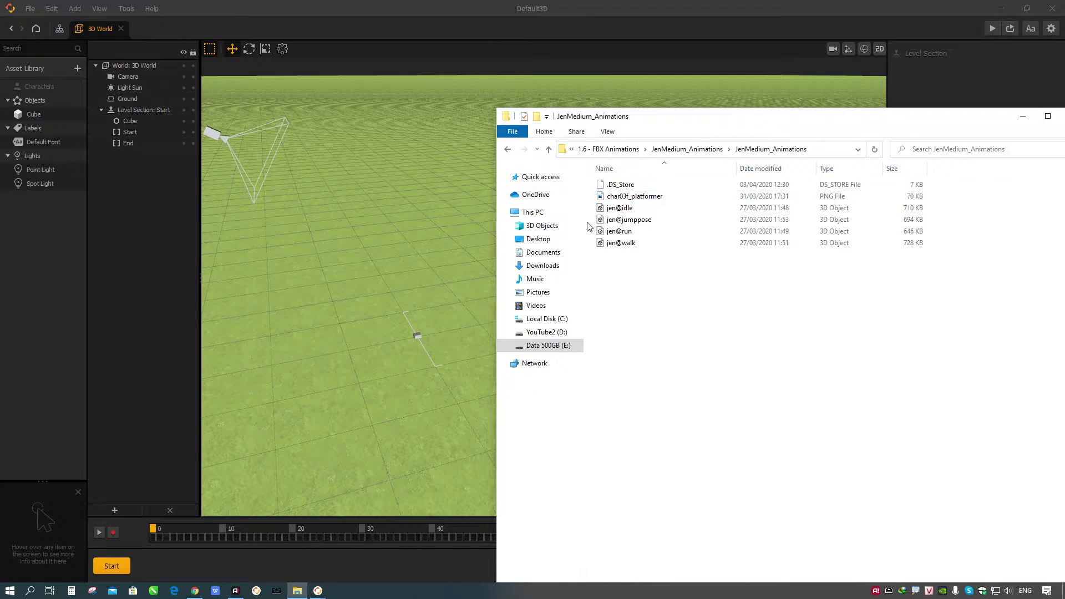
{"action": "left_click", "coordinate": [503, 212]}
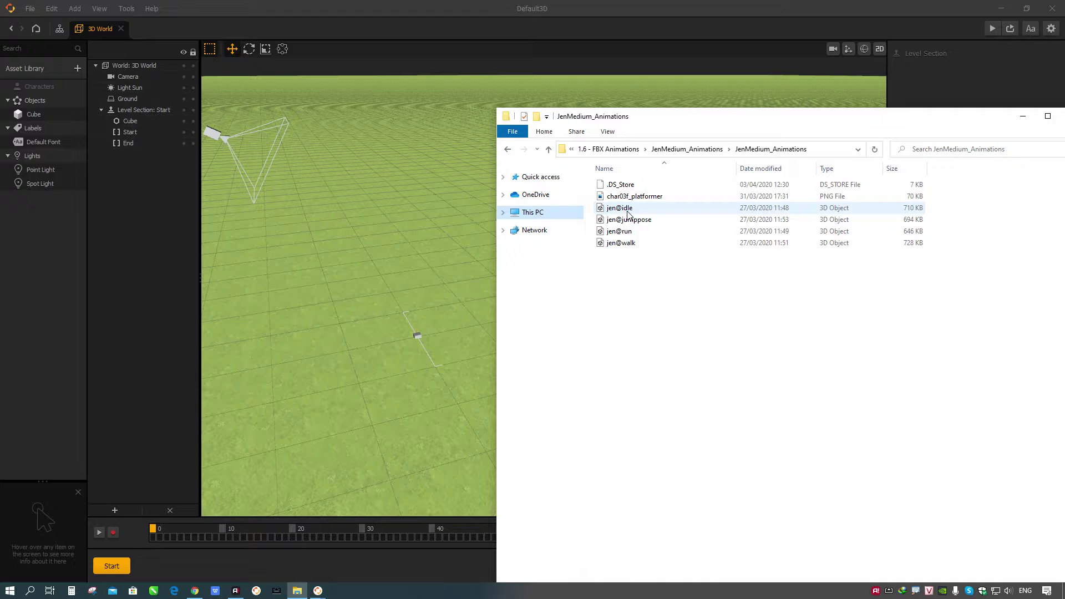
{"action": "left_click", "coordinate": [608, 132]}
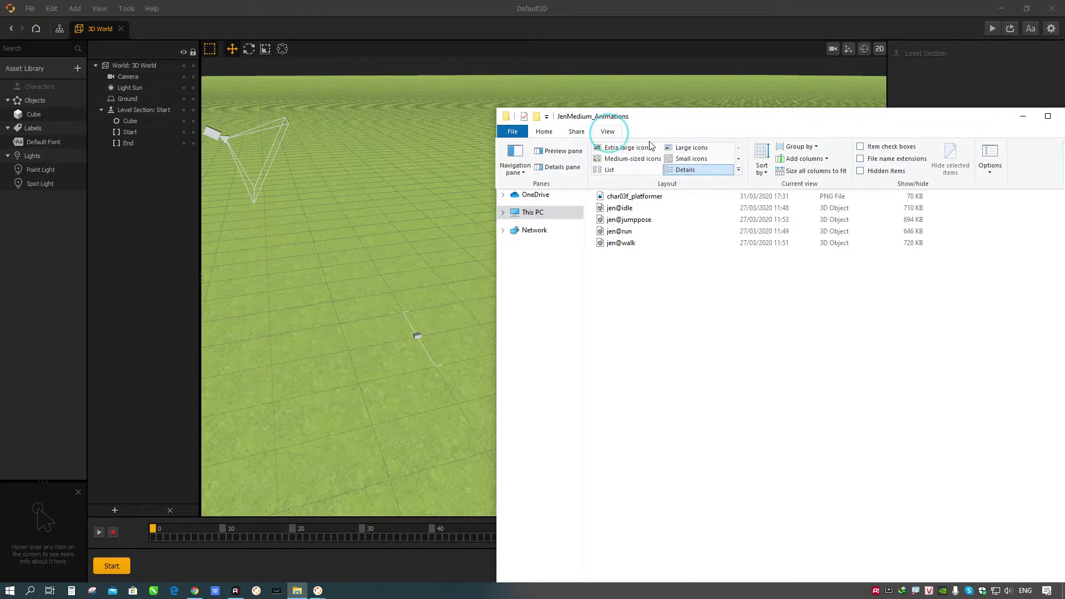
{"action": "left_click", "coordinate": [862, 160]}
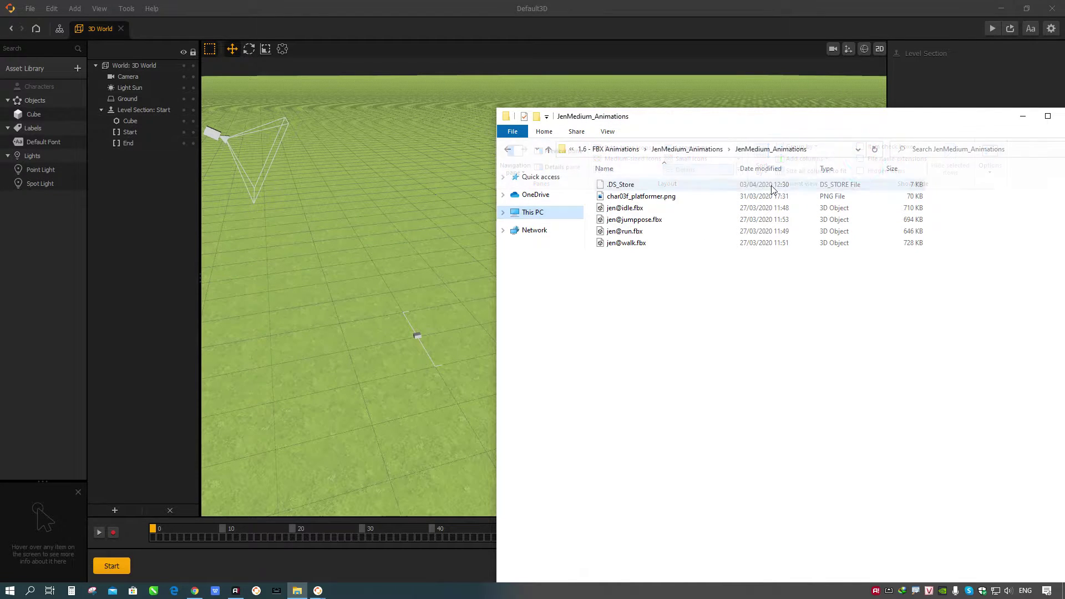
{"action": "left_click", "coordinate": [654, 245]}
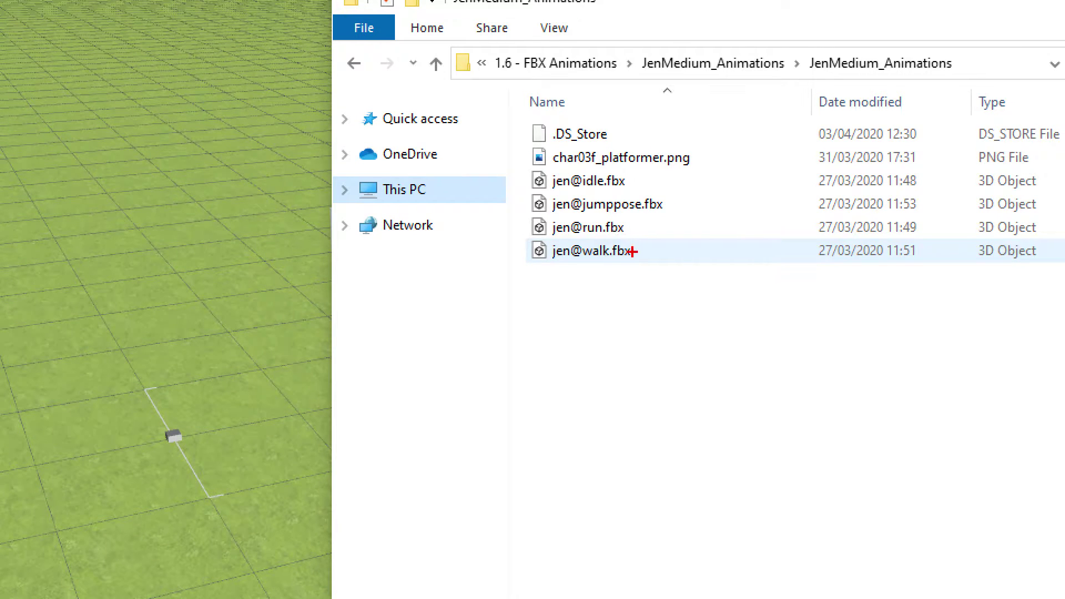
{"action": "mouse_move", "coordinate": [624, 236]}
{"action": "left_mouse_down"}
{"action": "mouse_move", "coordinate": [626, 273]}
{"action": "mouse_move", "coordinate": [644, 254]}
{"action": "mouse_move", "coordinate": [625, 234]}
{"action": "left_mouse_up"}
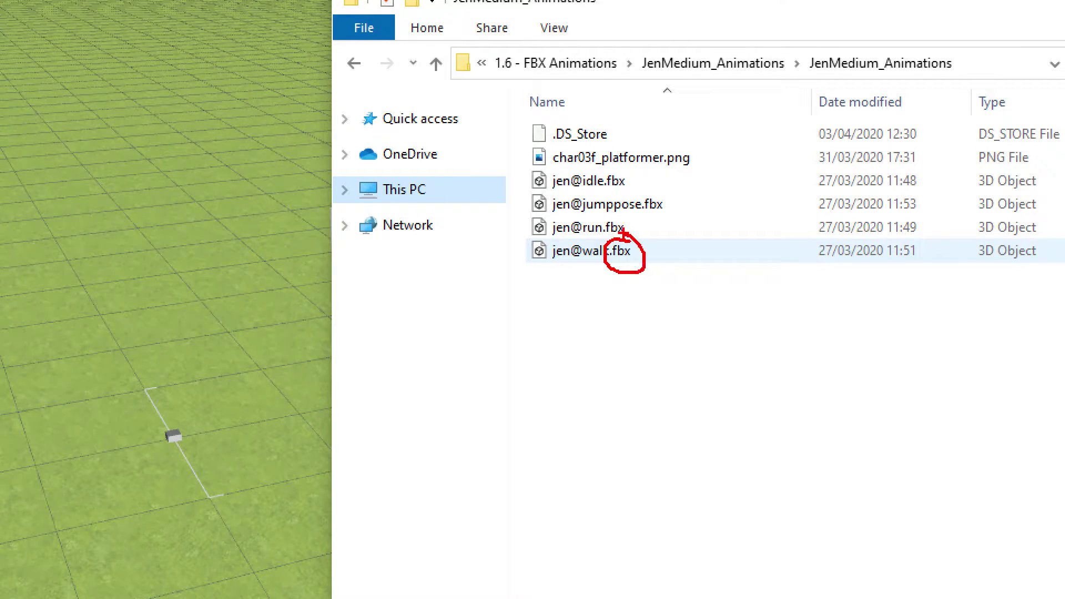
{"action": "mouse_move", "coordinate": [627, 170]}
{"action": "left_mouse_down"}
{"action": "mouse_move", "coordinate": [644, 202]}
{"action": "mouse_move", "coordinate": [678, 218]}
{"action": "mouse_move", "coordinate": [671, 267]}
{"action": "left_mouse_up"}
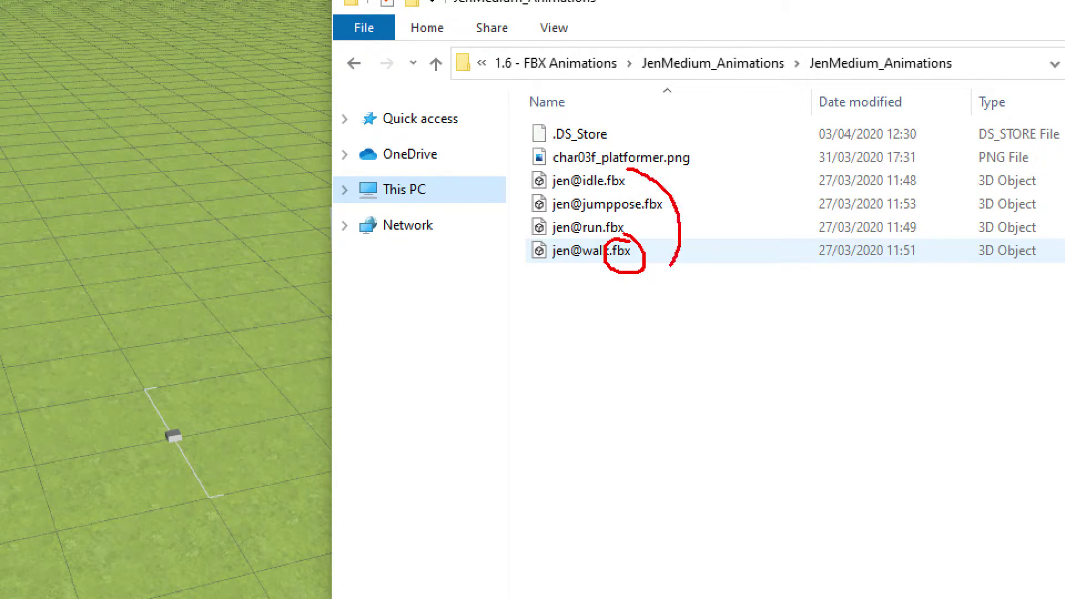
{"action": "left_click_drag", "start_coordinate": [577, 189], "coordinate": [609, 188]}
{"action": "left_click_drag", "start_coordinate": [582, 212], "coordinate": [652, 212]}
{"action": "left_click_drag", "start_coordinate": [571, 235], "coordinate": [638, 234]}
{"action": "left_click_drag", "start_coordinate": [578, 258], "coordinate": [635, 258]}
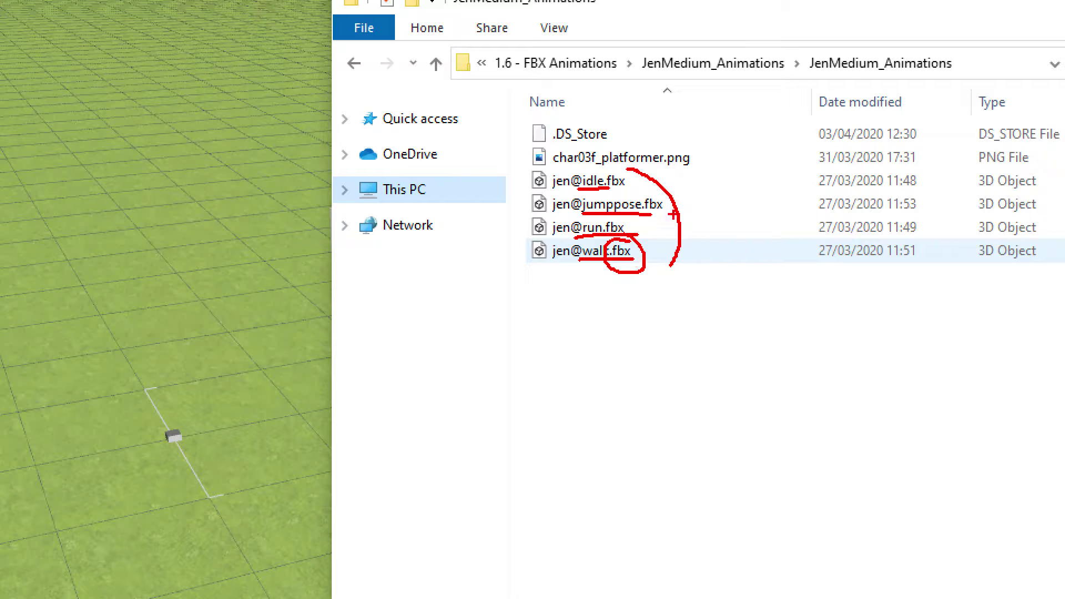
{"action": "mouse_move", "coordinate": [686, 146]}
{"action": "left_mouse_down"}
{"action": "mouse_move", "coordinate": [658, 148]}
{"action": "mouse_move", "coordinate": [662, 158]}
{"action": "mouse_move", "coordinate": [704, 160]}
{"action": "mouse_move", "coordinate": [675, 141]}
{"action": "left_mouse_up"}
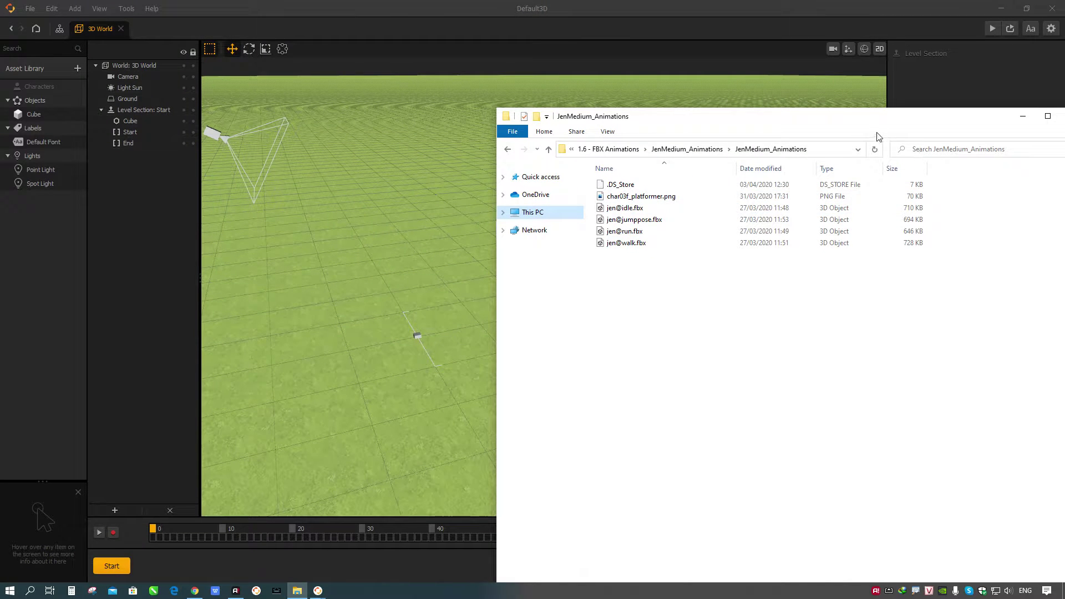
{"action": "left_click_drag", "start_coordinate": [879, 119], "coordinate": [1064, 105]}
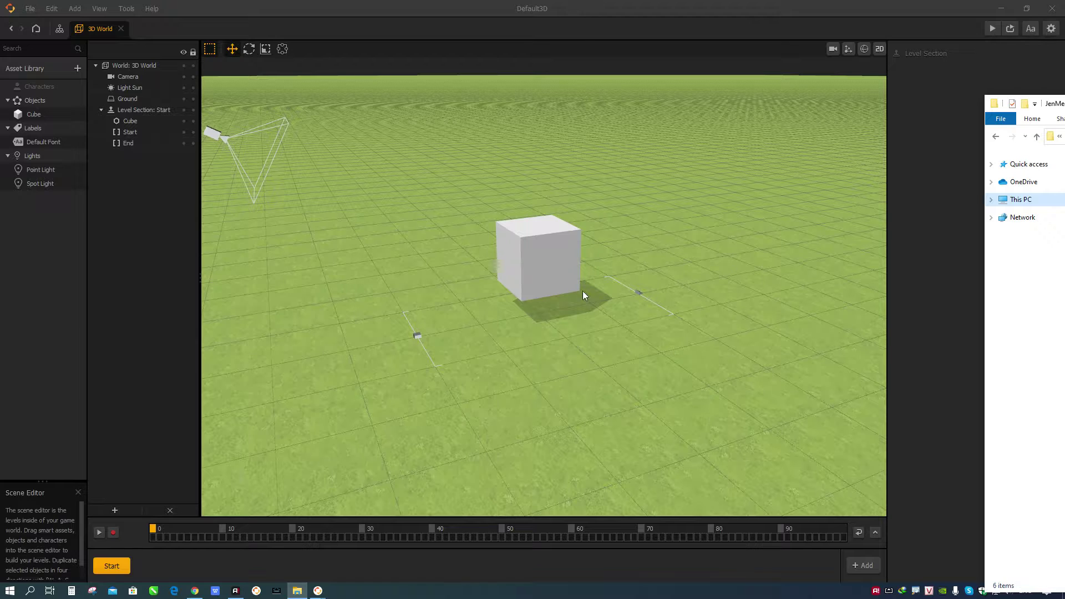
{"action": "scroll", "coordinate": [465, 300], "scroll_direction": "up", "scroll_amount": 2}
{"action": "right_click_drag", "start_coordinate": [450, 327], "coordinate": [451, 327]}
{"action": "left_click", "coordinate": [298, 590]}
{"action": "left_click", "coordinate": [298, 591]}
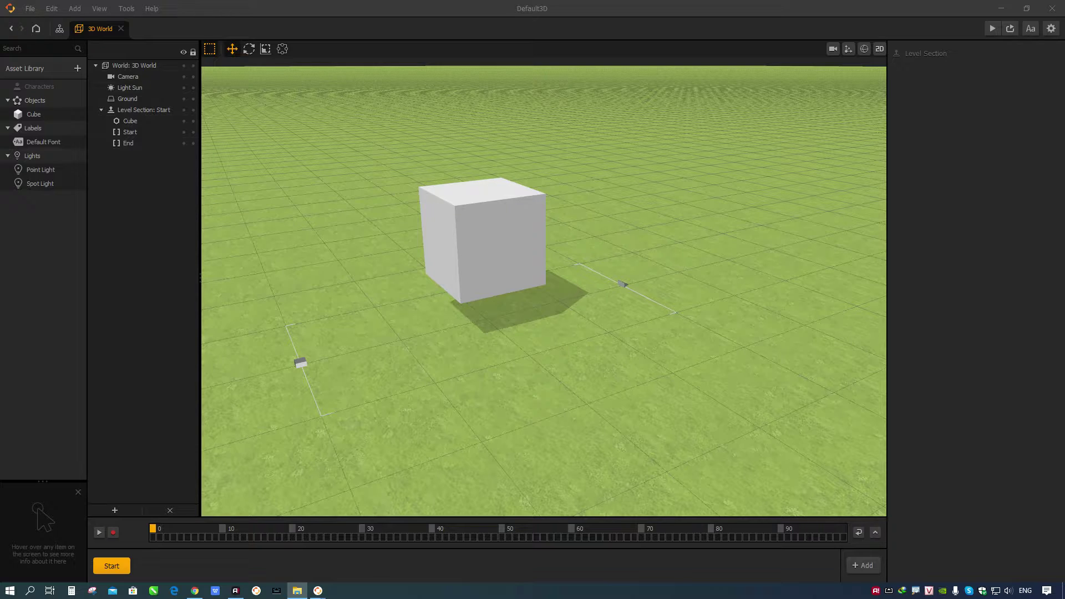
{"action": "mouse_move", "coordinate": [479, 273]}
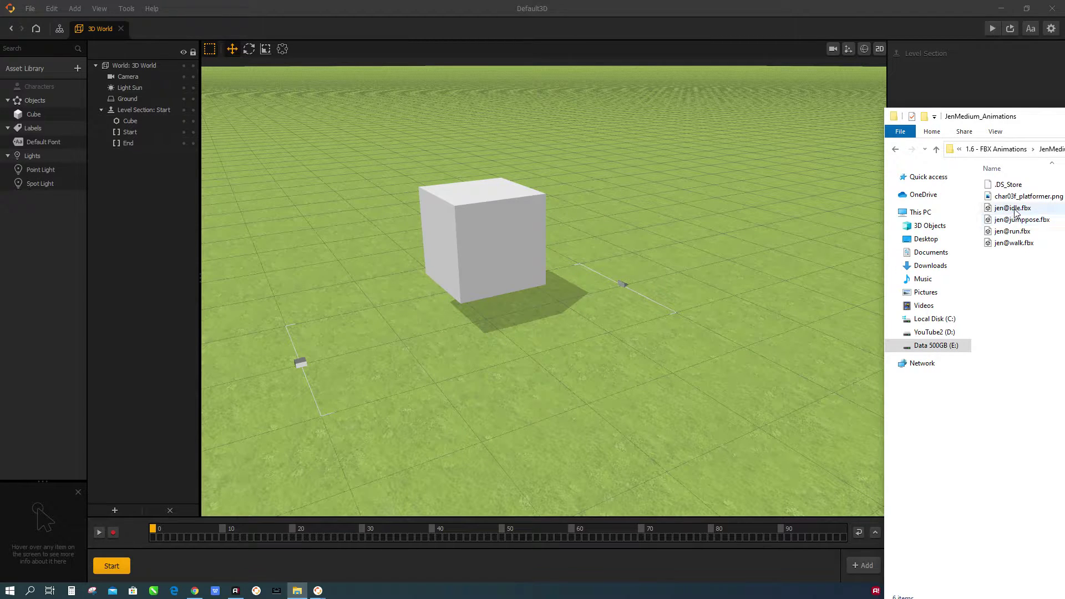
{"action": "left_click_drag", "start_coordinate": [1026, 212], "coordinate": [400, 349]}
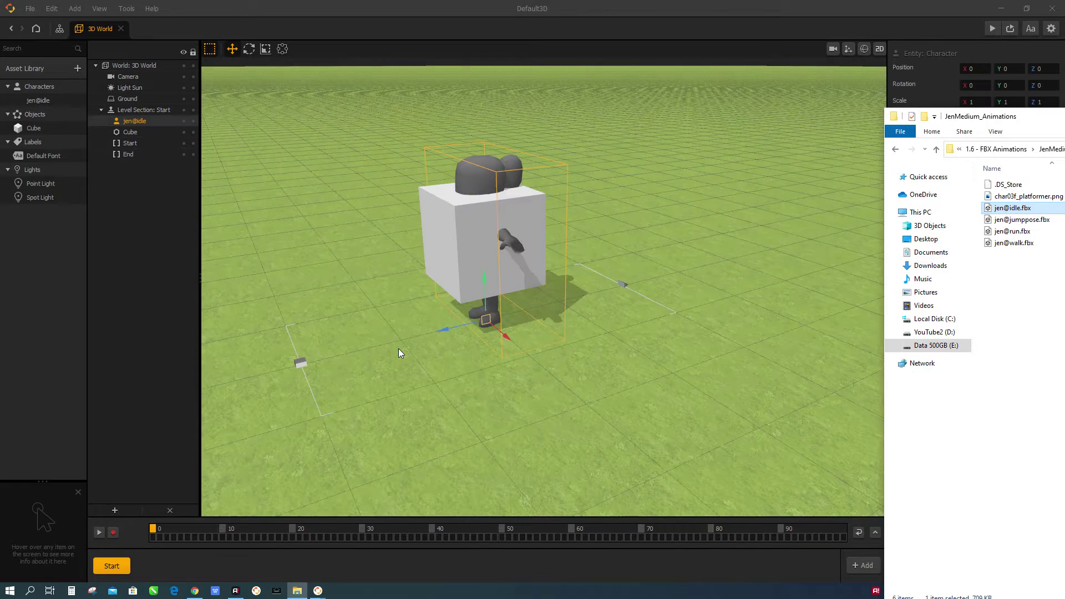
Move the jen@idle character out of the cube along the Z axis to about 3
{"action": "left_click", "coordinate": [38, 100]}
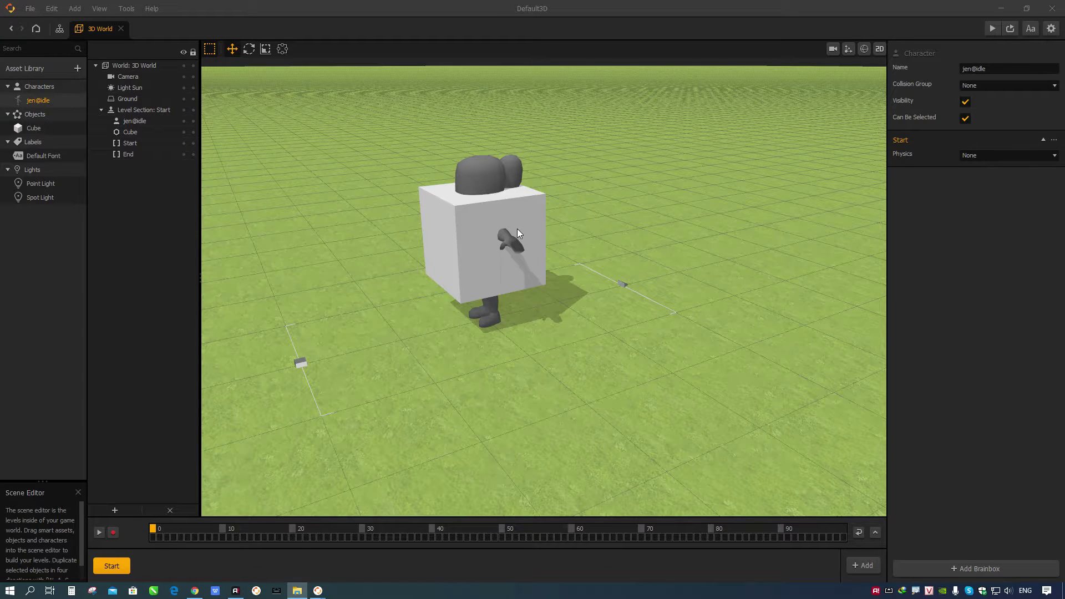
{"action": "left_click", "coordinate": [489, 188]}
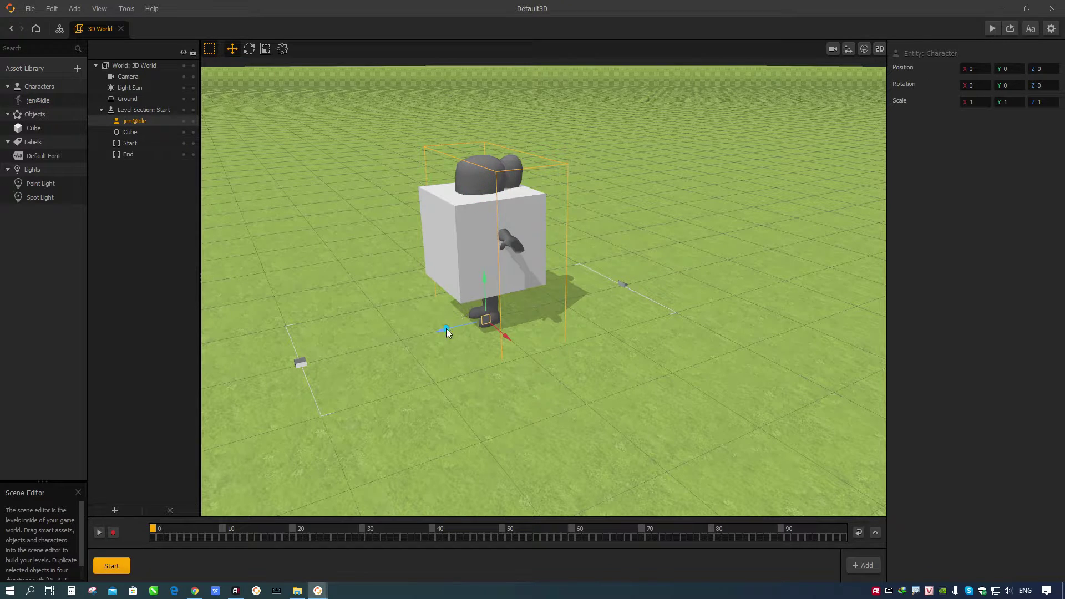
{"action": "left_click_drag", "start_coordinate": [447, 330], "coordinate": [296, 335]}
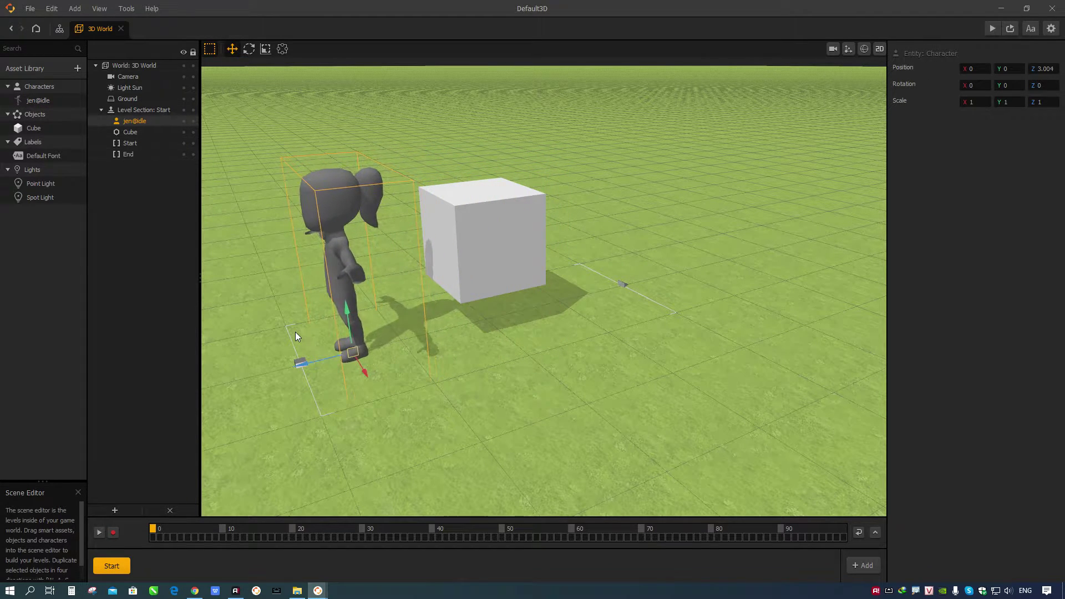
Select the white cube behind the character in the scene
{"action": "middle_click_drag", "start_coordinate": [295, 333], "coordinate": [407, 345]}
{"action": "scroll", "coordinate": [415, 342], "scroll_direction": "down", "scroll_amount": 3}
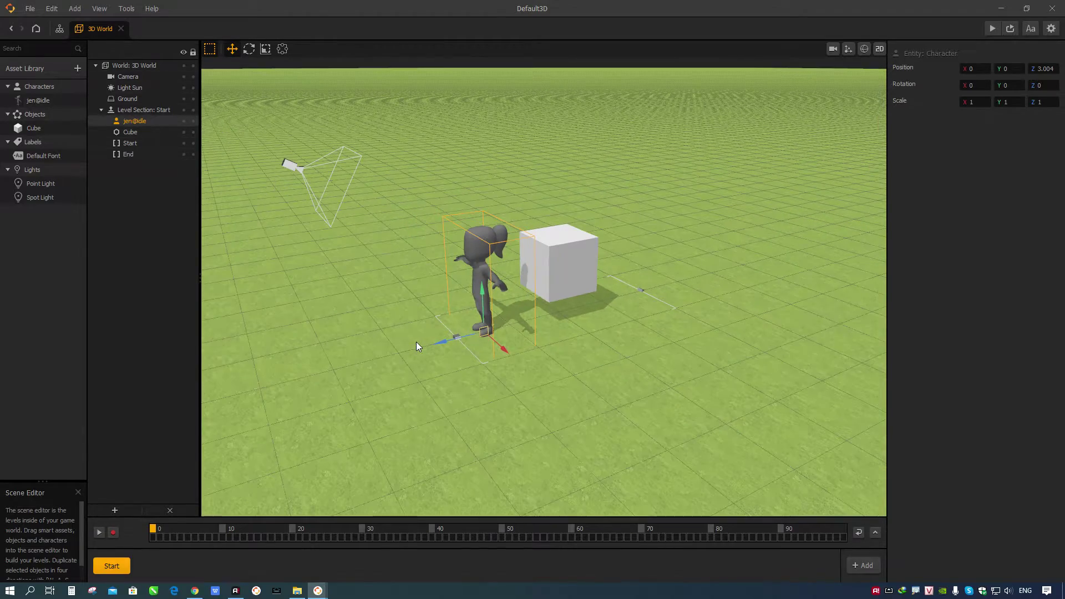
{"action": "middle_click_drag", "start_coordinate": [434, 336], "coordinate": [580, 333]}
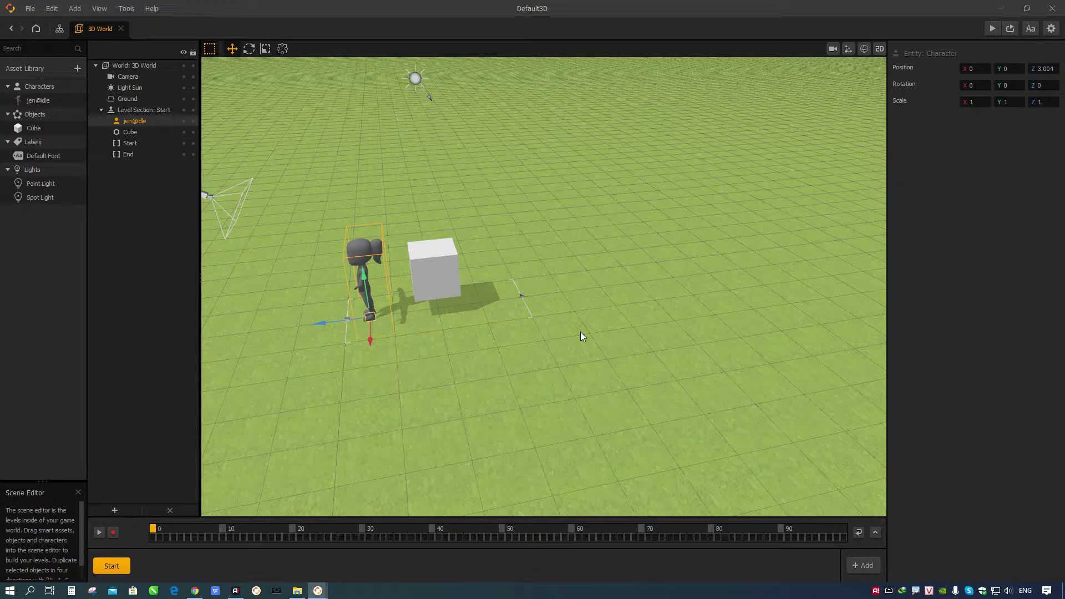
{"action": "middle_click_drag", "start_coordinate": [502, 314], "coordinate": [533, 277]}
{"action": "left_click", "coordinate": [523, 266]}
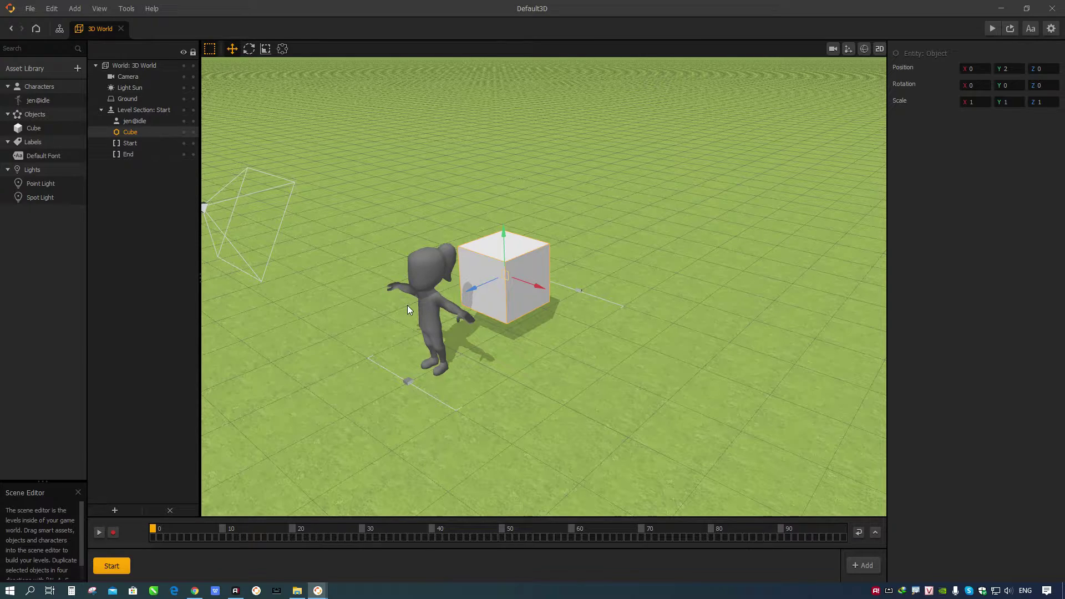
Open the node map of the jen@idle character asset
{"action": "middle_click_drag", "start_coordinate": [438, 332], "coordinate": [509, 315]}
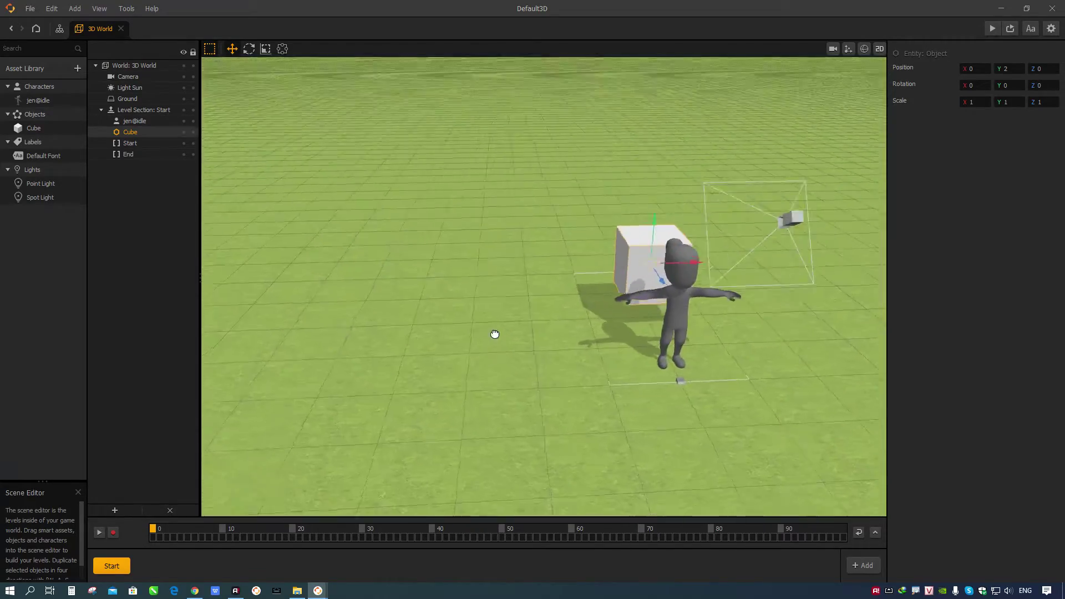
{"action": "scroll", "coordinate": [459, 324], "scroll_direction": "up", "scroll_amount": 3}
{"action": "scroll", "coordinate": [529, 317], "scroll_direction": "up", "scroll_amount": 3}
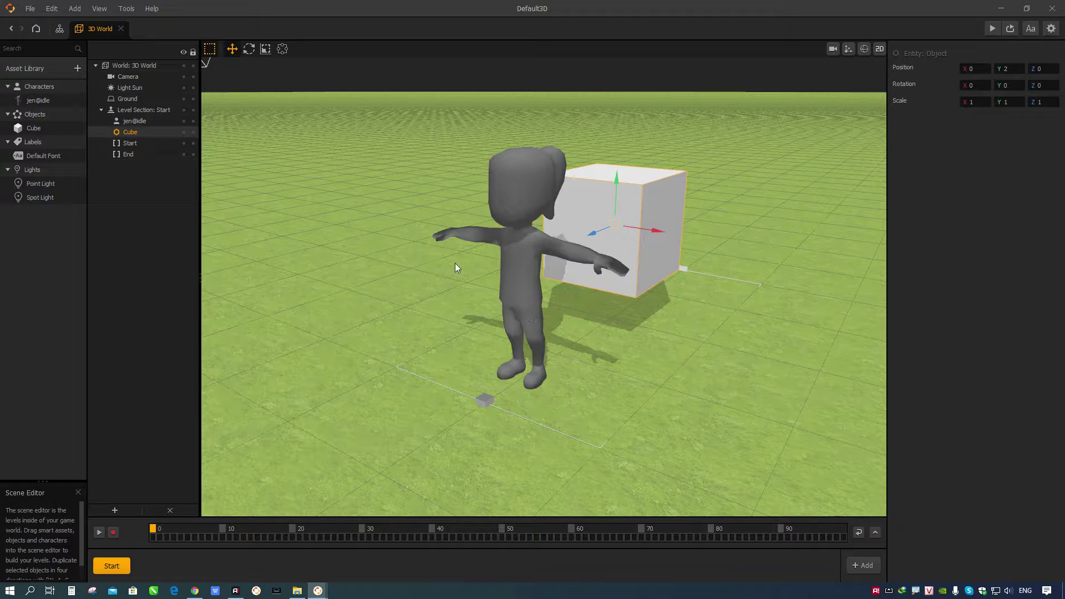
{"action": "double_click", "coordinate": [39, 99]}
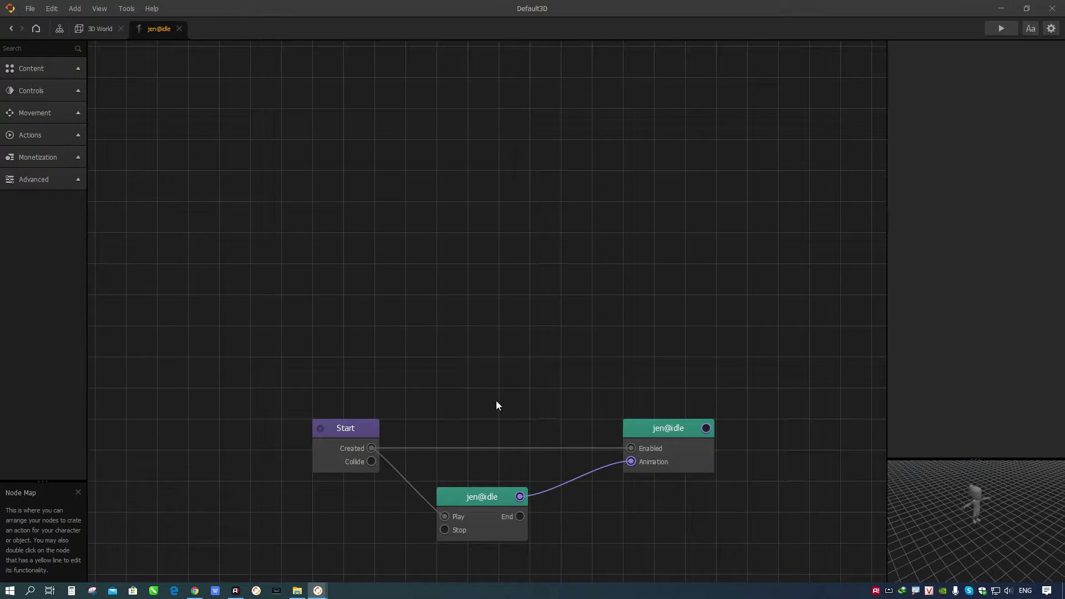
{"action": "scroll", "coordinate": [497, 406], "scroll_direction": "up", "scroll_amount": 1}
{"action": "left_click_drag", "start_coordinate": [500, 411], "coordinate": [450, 281]}
{"action": "scroll", "coordinate": [448, 284], "scroll_direction": "up", "scroll_amount": 1}
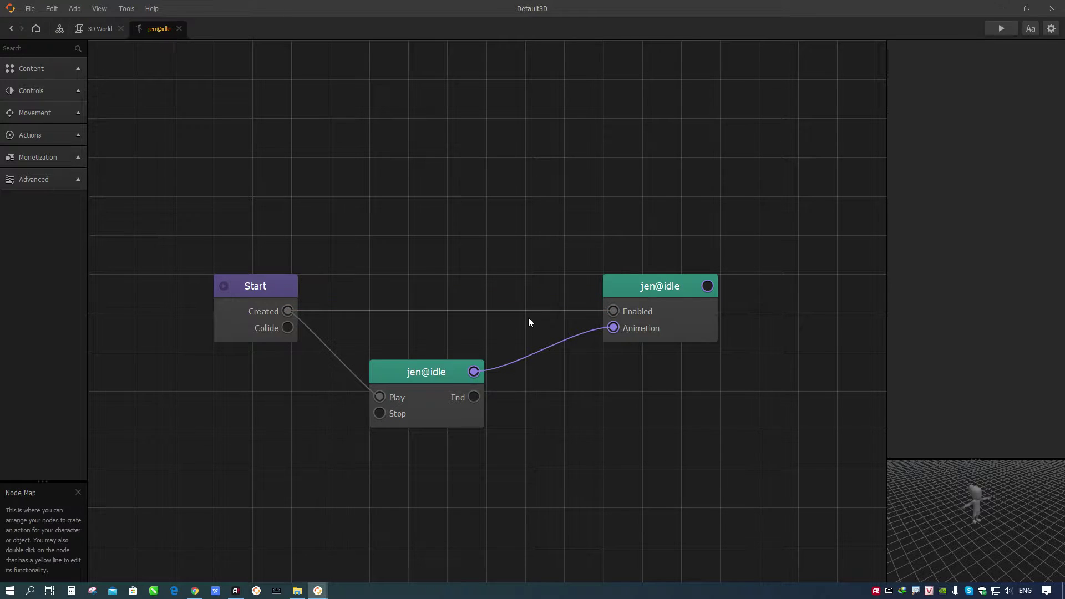
Spread out the Start, jen@idle animation and jen@idle sub scene nodes, leaving the sub scene node selected
{"action": "scroll", "coordinate": [392, 341], "scroll_direction": "up", "scroll_amount": 1}
{"action": "scroll", "coordinate": [393, 341], "scroll_direction": "down", "scroll_amount": 1}
{"action": "left_click_drag", "start_coordinate": [434, 373], "coordinate": [459, 377]}
{"action": "left_click_drag", "start_coordinate": [249, 282], "coordinate": [254, 257]}
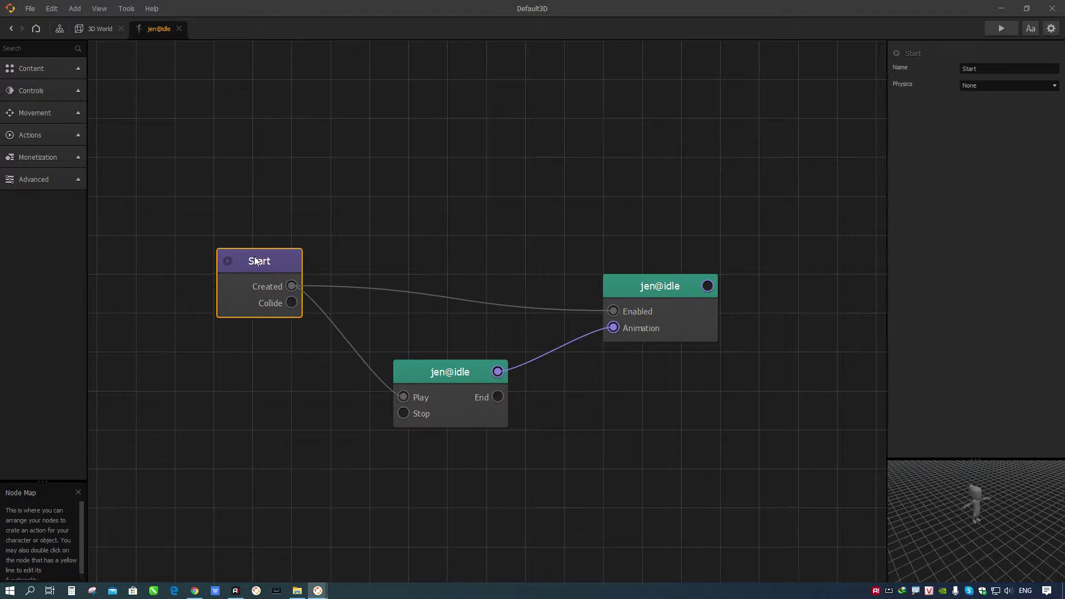
{"action": "left_click_drag", "start_coordinate": [657, 296], "coordinate": [653, 253]}
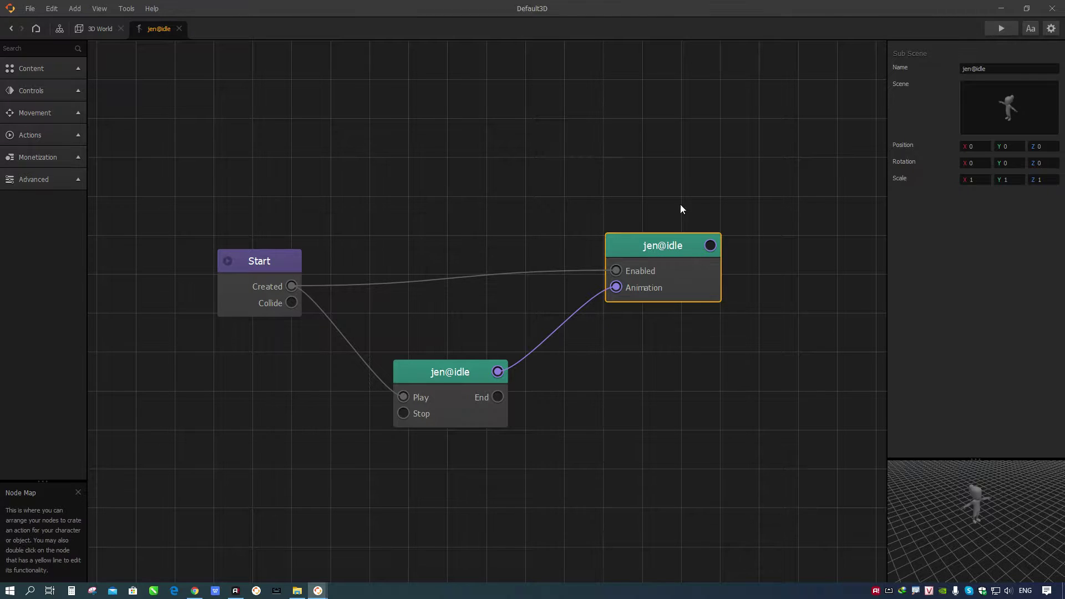
{"action": "left_click_drag", "start_coordinate": [680, 209], "coordinate": [628, 221]}
{"action": "left_click_drag", "start_coordinate": [605, 256], "coordinate": [603, 250]}
Open the jen@idle scene in the Sub Scene Manager and expand the characterMedium and ponytail material settings for review
{"action": "mouse_move", "coordinate": [1025, 104]}
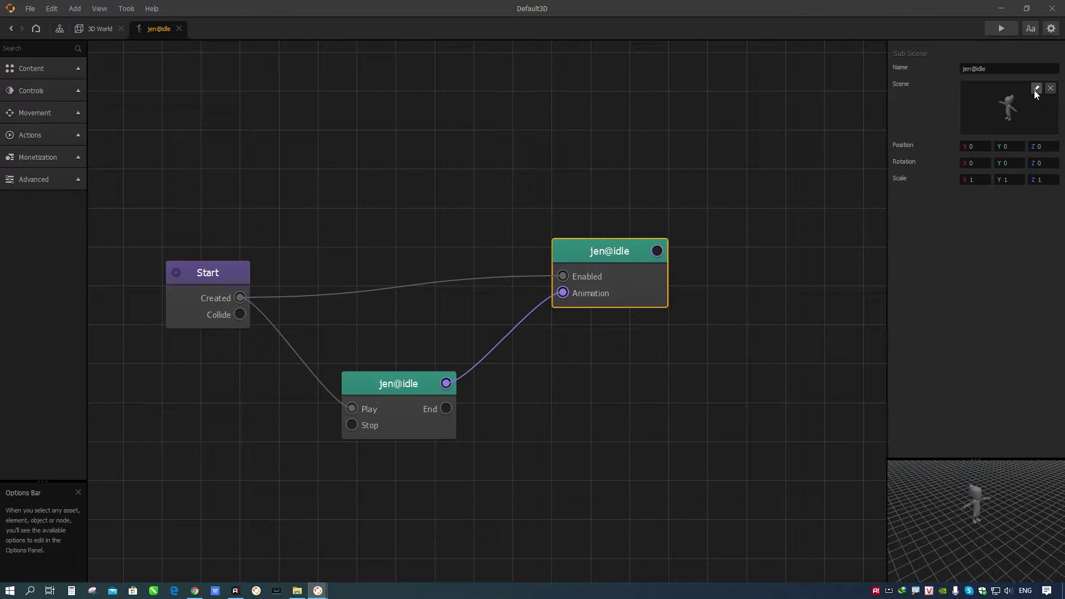
{"action": "left_click_drag", "start_coordinate": [553, 74], "coordinate": [480, 91]}
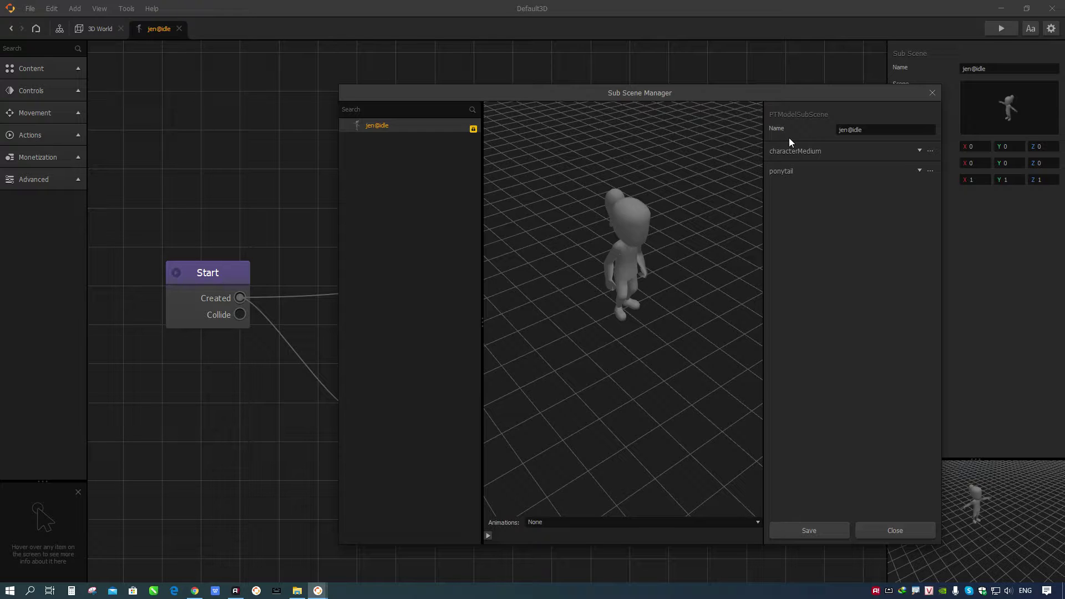
{"action": "left_click_drag", "start_coordinate": [710, 96], "coordinate": [686, 100]}
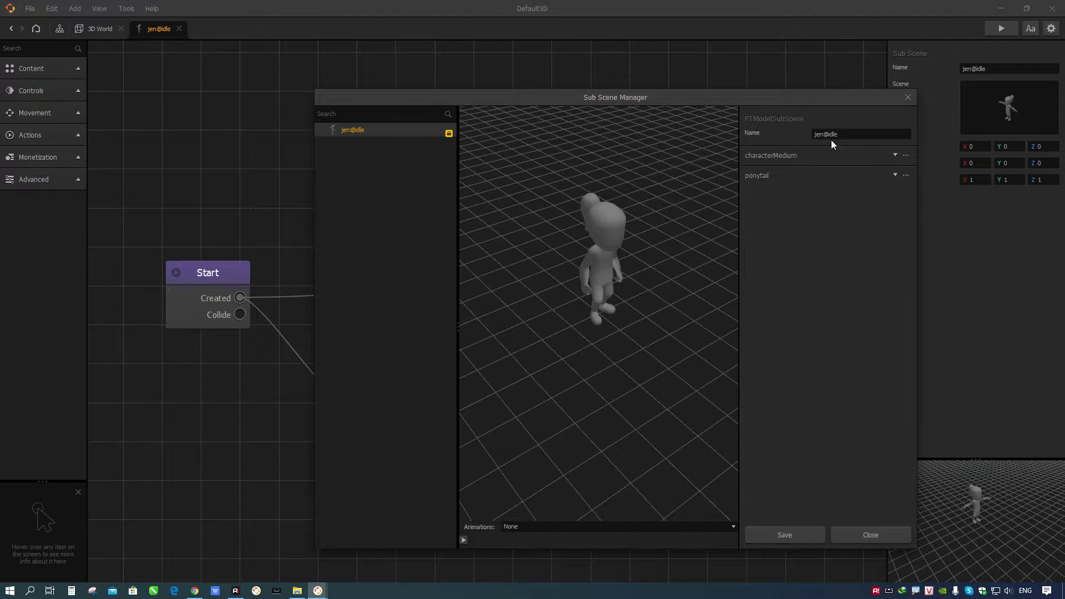
{"action": "left_click", "coordinate": [782, 155]}
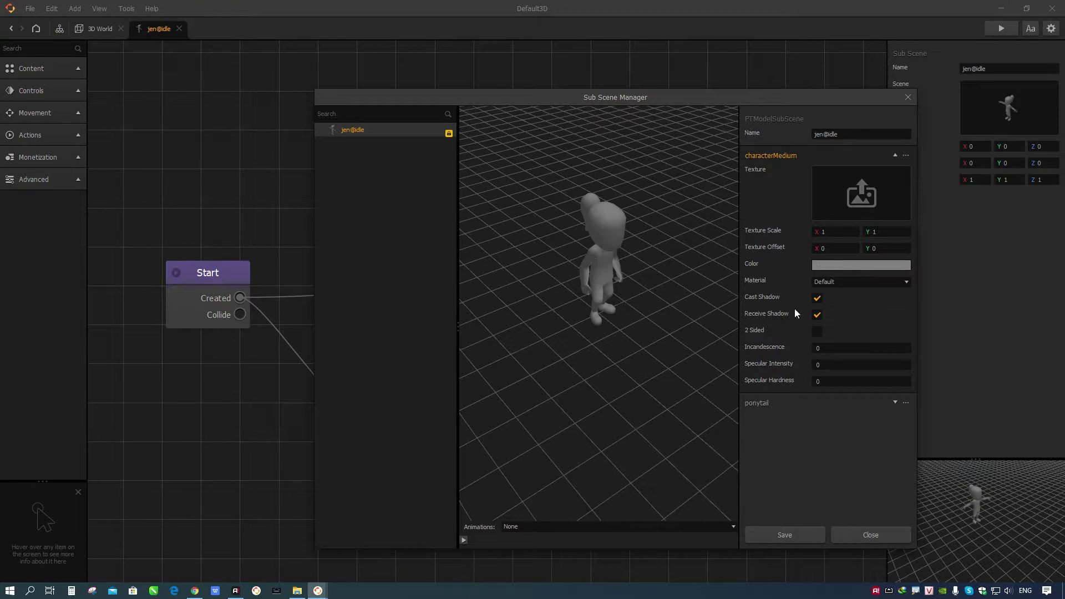
{"action": "left_click", "coordinate": [754, 403]}
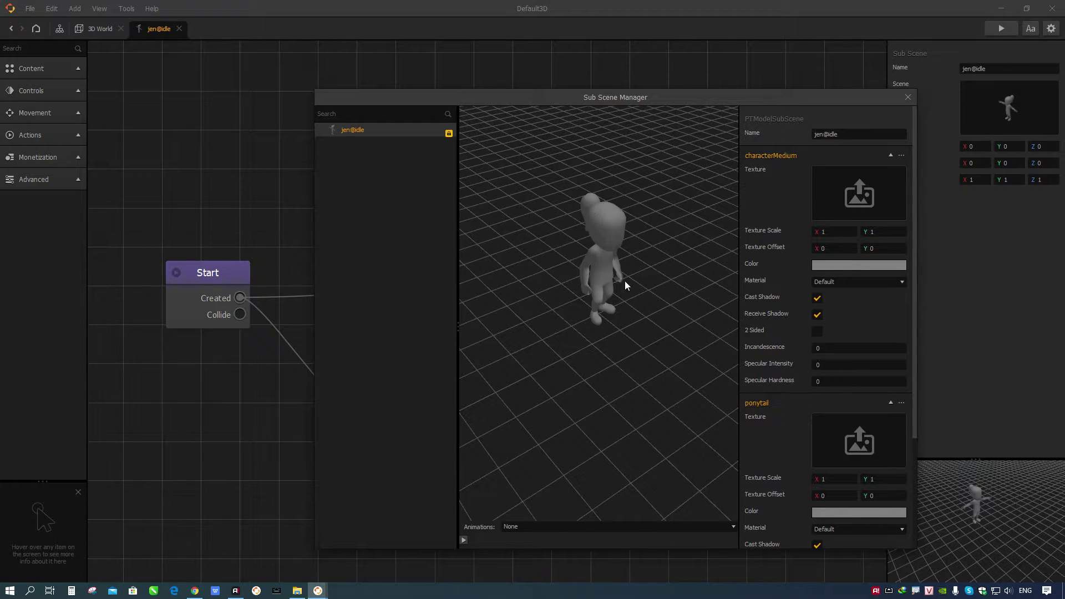
{"action": "scroll", "coordinate": [763, 418], "scroll_direction": "down", "scroll_amount": 5}
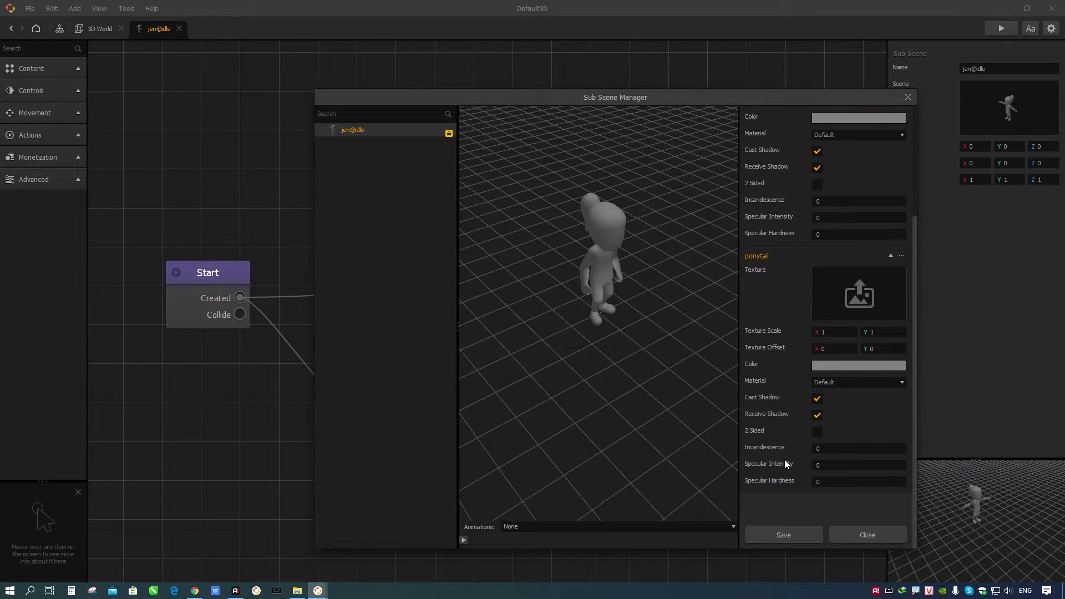
{"action": "scroll", "coordinate": [786, 455], "scroll_direction": "up", "scroll_amount": 5}
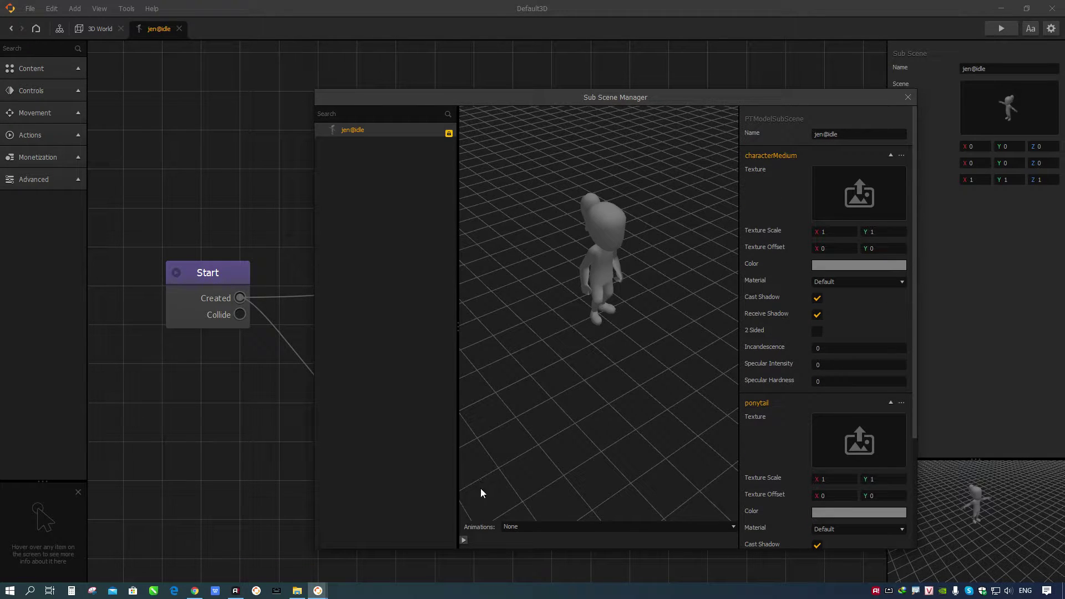
Choose jen@idle as the animation for the character preview in the Sub Scene Manager
{"action": "scroll", "coordinate": [566, 364], "scroll_direction": "up", "scroll_amount": 3}
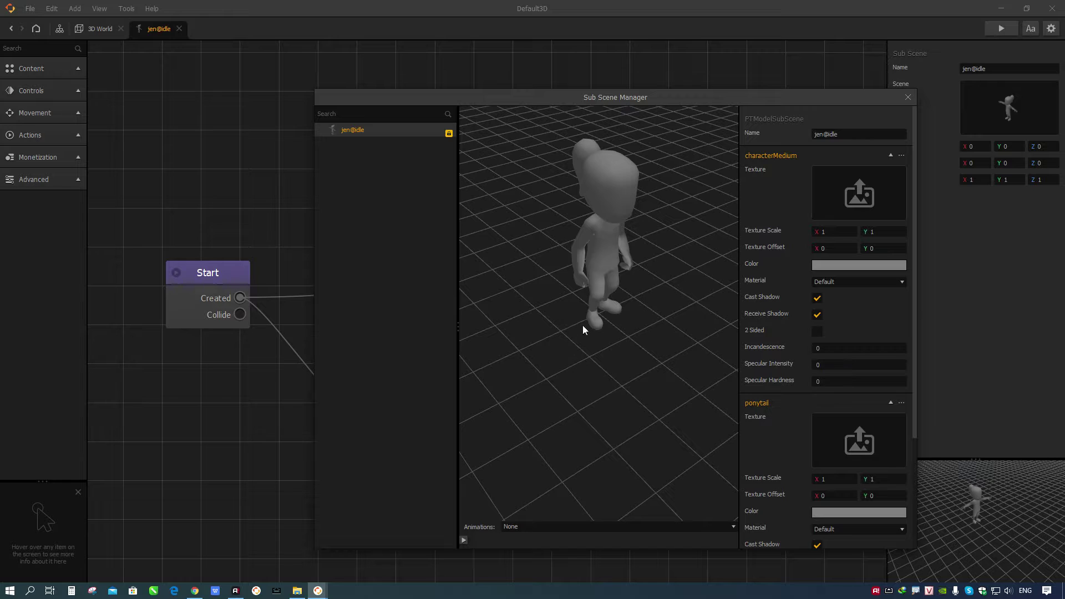
{"action": "left_click_drag", "start_coordinate": [582, 330], "coordinate": [578, 349]}
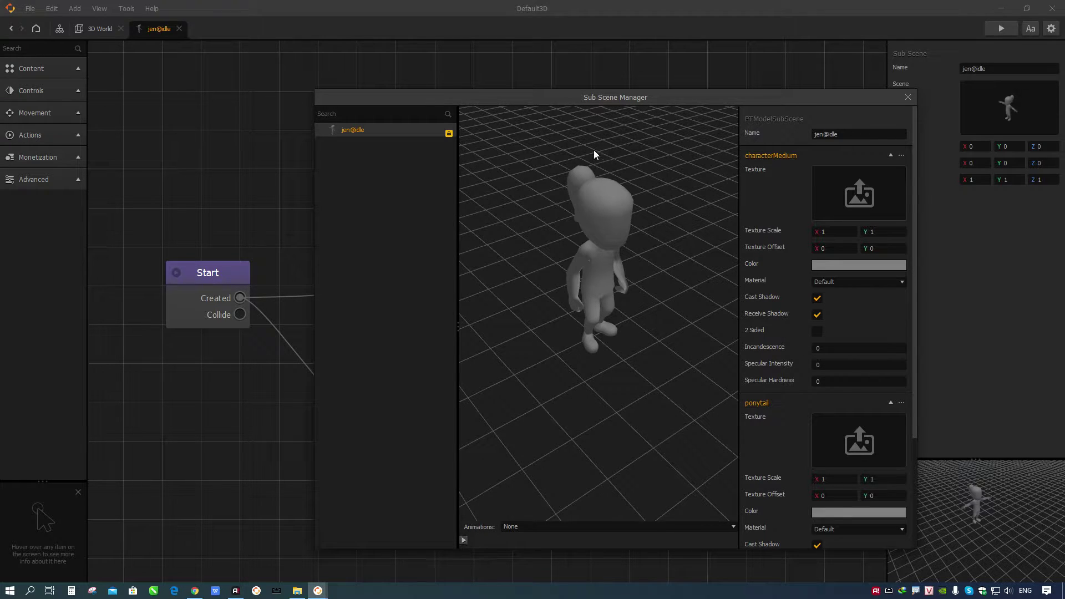
{"action": "left_click_drag", "start_coordinate": [616, 98], "coordinate": [610, 64]}
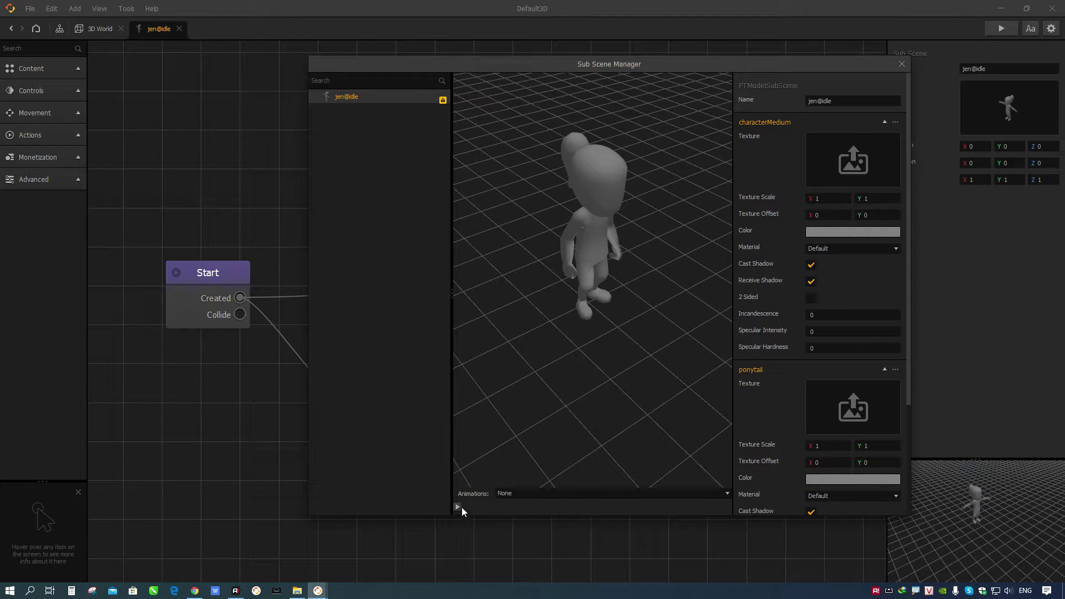
{"action": "left_click", "coordinate": [513, 493]}
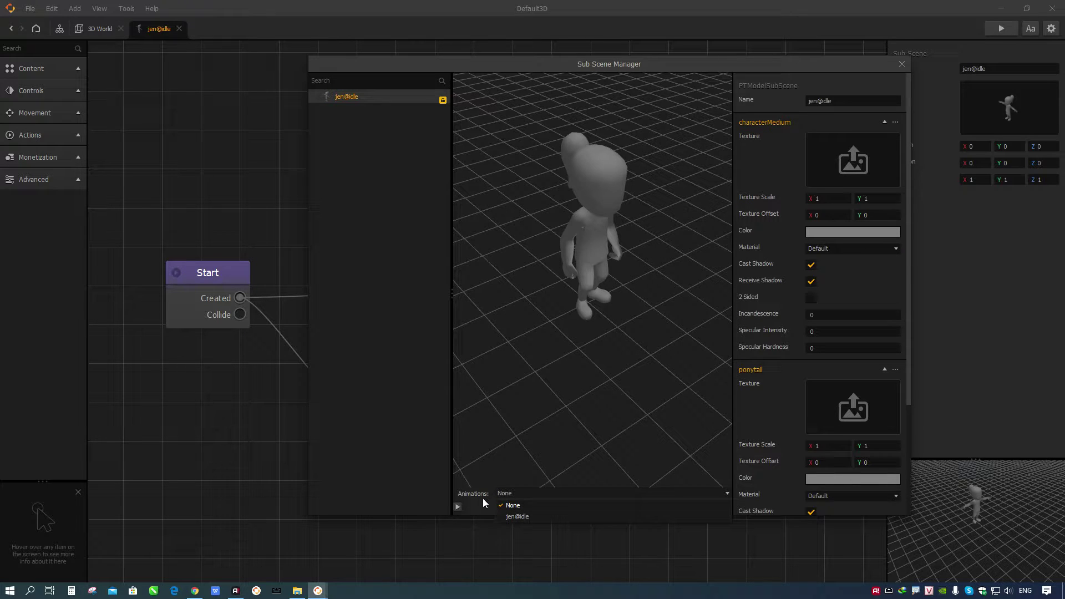
{"action": "left_click", "coordinate": [520, 517]}
{"action": "left_click", "coordinate": [523, 499]}
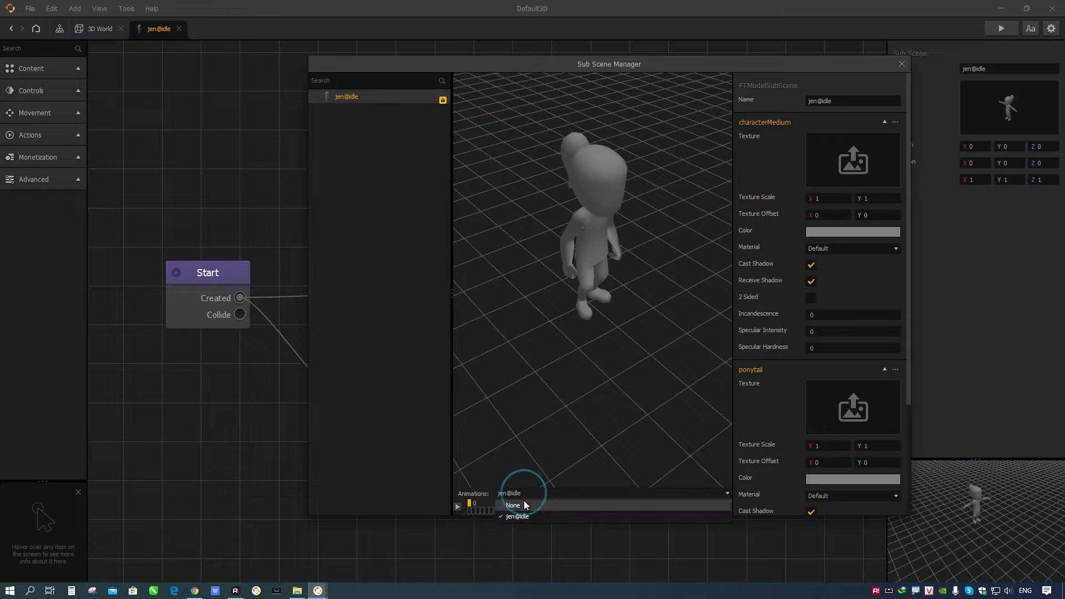
{"action": "left_click", "coordinate": [518, 513]}
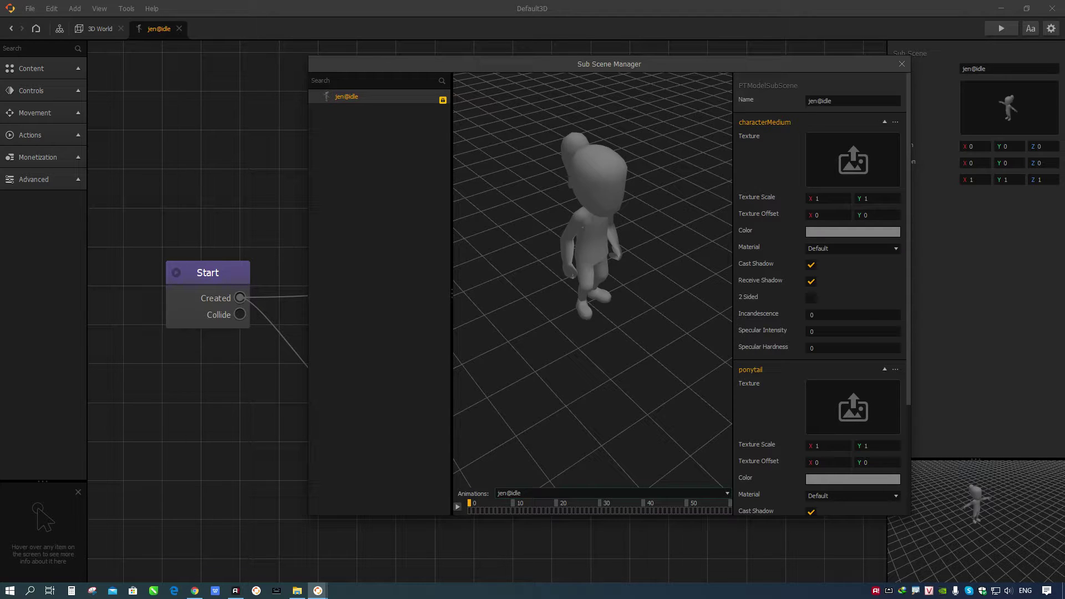
Switch to Chrome and look through the 3D character tools, free resources and workflow sections of the Lập trình Game page
{"action": "key", "text": "alt+Tab"}
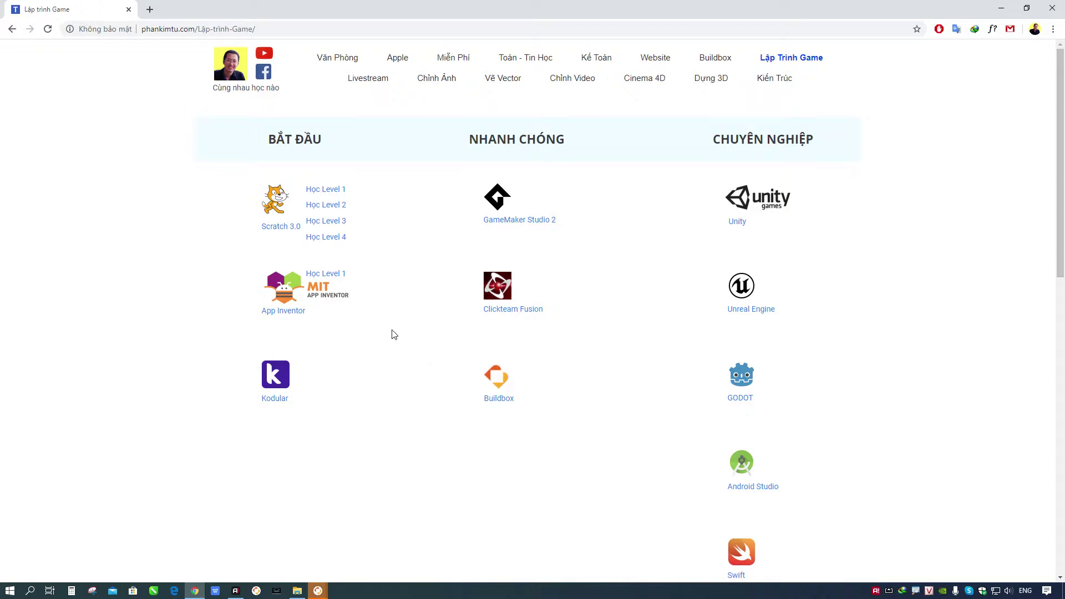
{"action": "scroll", "coordinate": [482, 382], "scroll_direction": "down", "scroll_amount": 5}
{"action": "scroll", "coordinate": [481, 384], "scroll_direction": "down", "scroll_amount": 5}
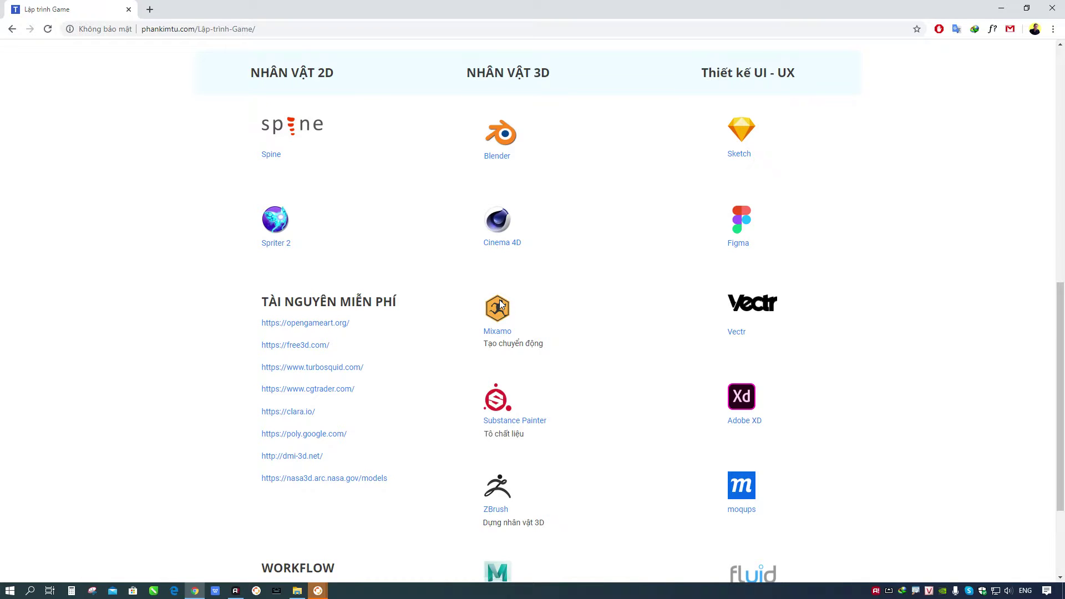
{"action": "scroll", "coordinate": [503, 461], "scroll_direction": "down", "scroll_amount": 1}
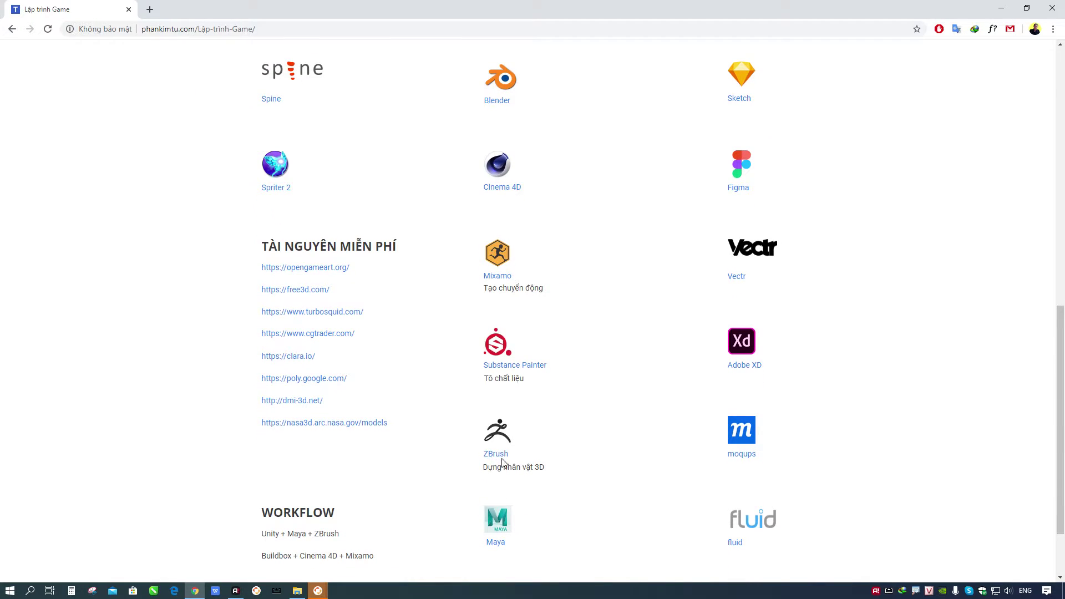
{"action": "scroll", "coordinate": [505, 433], "scroll_direction": "up", "scroll_amount": 2}
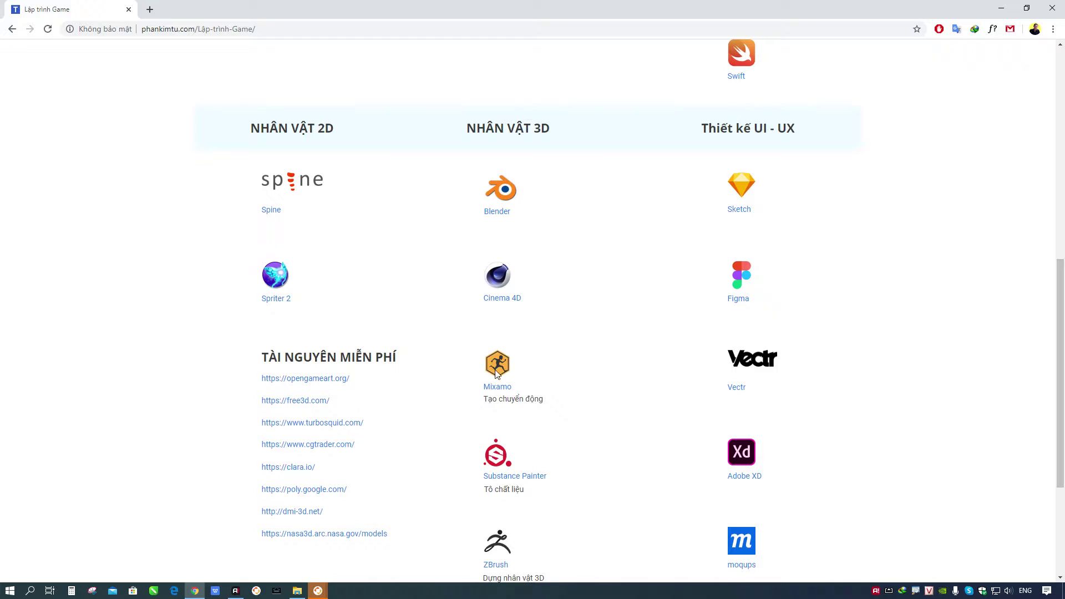
{"action": "scroll", "coordinate": [497, 380], "scroll_direction": "down", "scroll_amount": 1}
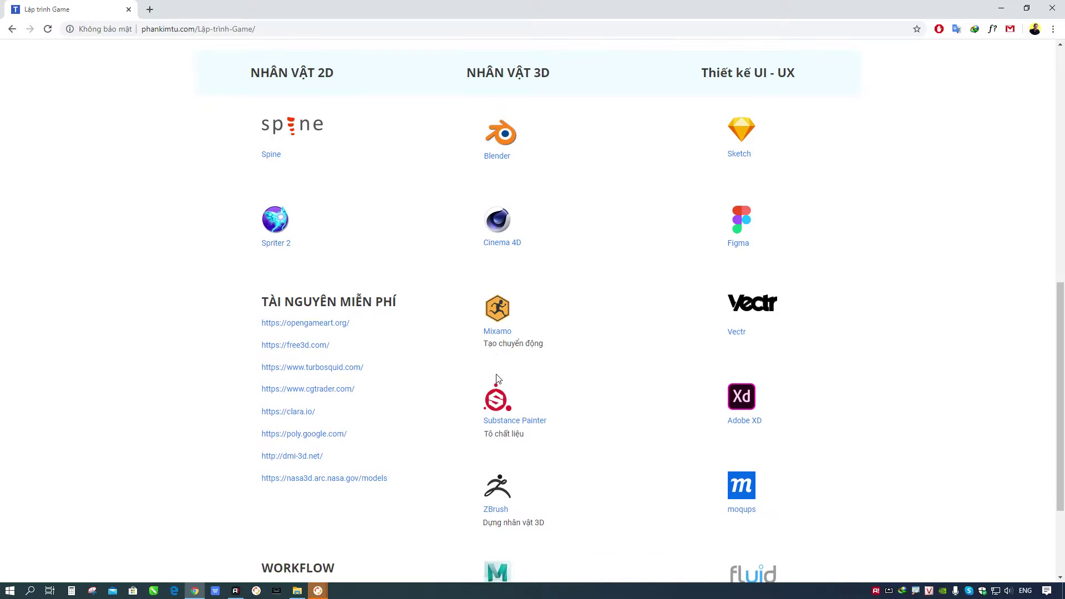
{"action": "scroll", "coordinate": [496, 381], "scroll_direction": "down", "scroll_amount": 1}
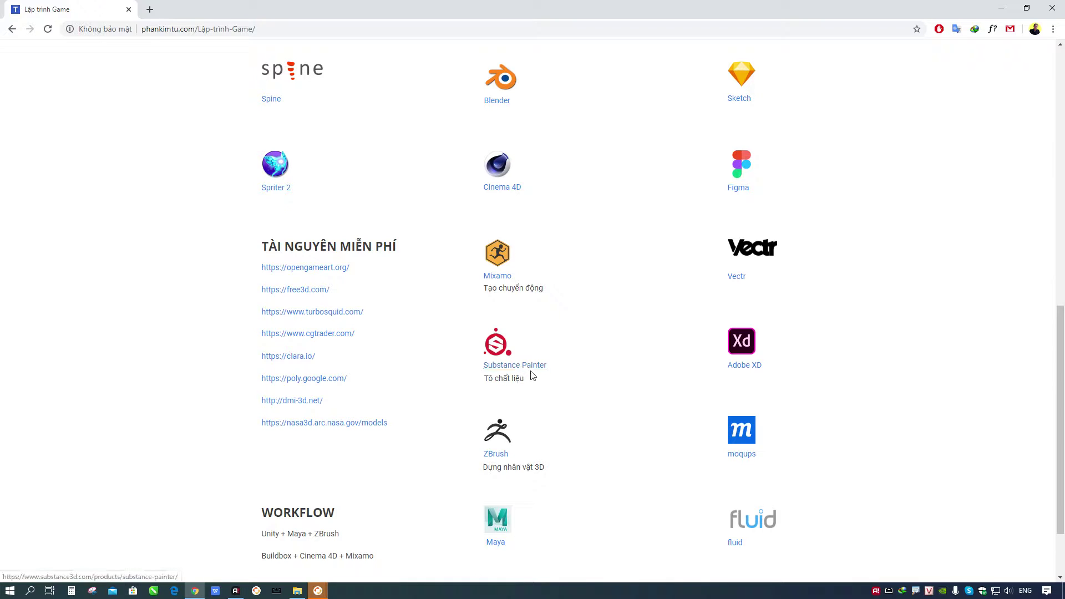
{"action": "scroll", "coordinate": [466, 408], "scroll_direction": "down", "scroll_amount": 1}
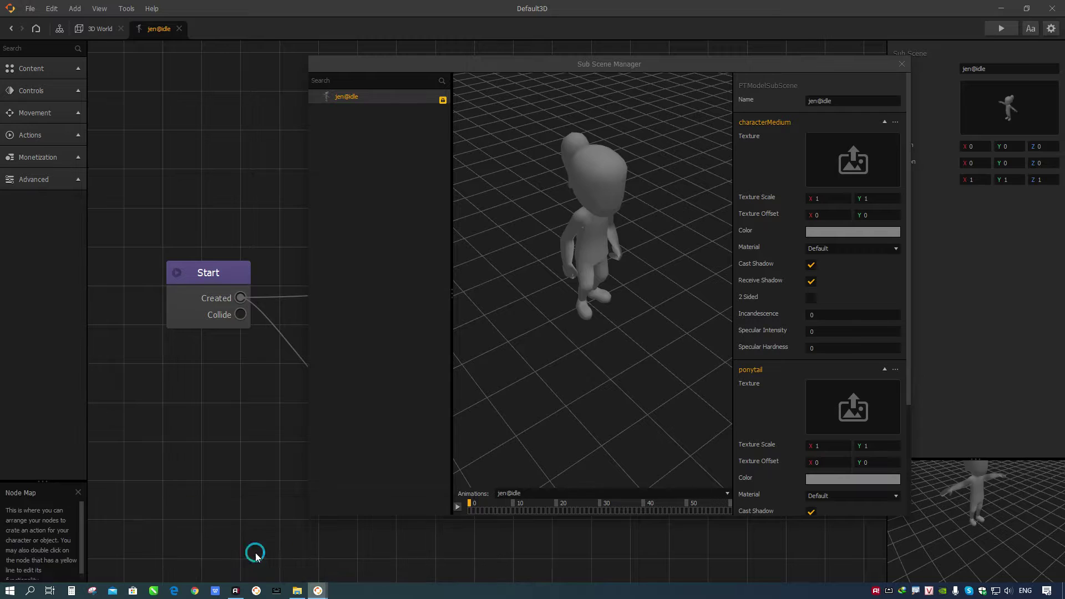
Return to Buildbox and play the jen@idle animation in the Sub Scene Manager preview
{"action": "left_click_drag", "start_coordinate": [726, 63], "coordinate": [714, 62]}
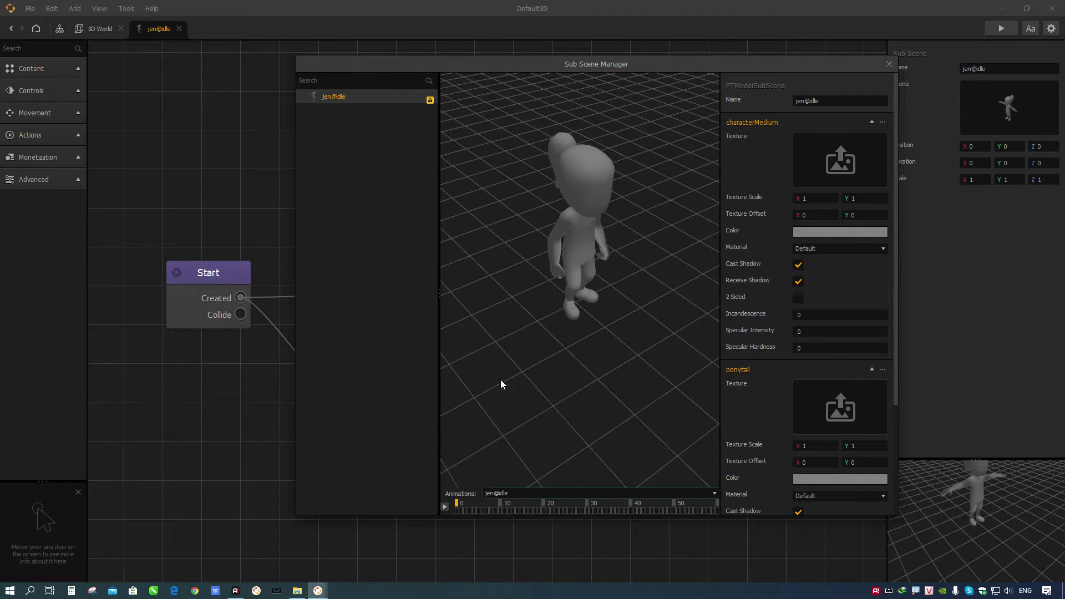
{"action": "left_click", "coordinate": [445, 506]}
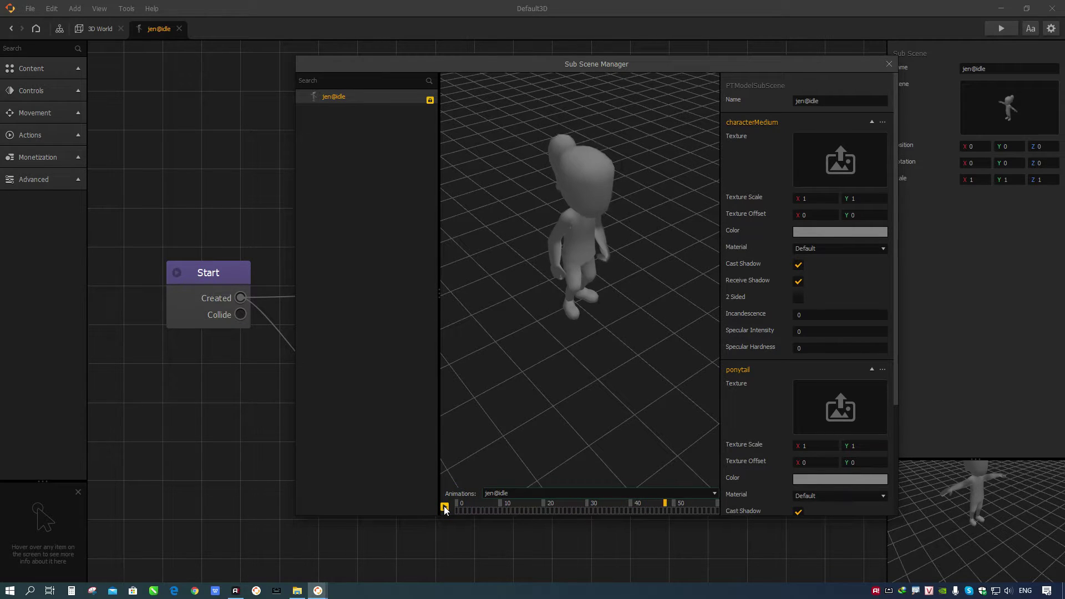